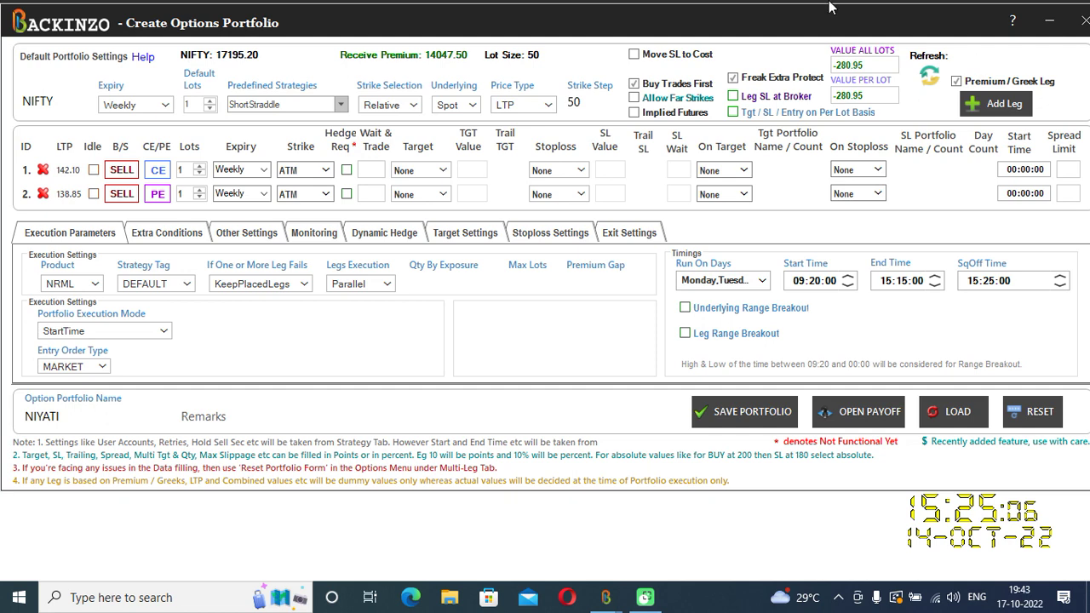
Browse the predefined strategy list and keep ShortStraddle as the strategy.
{"action": "left_click", "coordinate": [342, 104]}
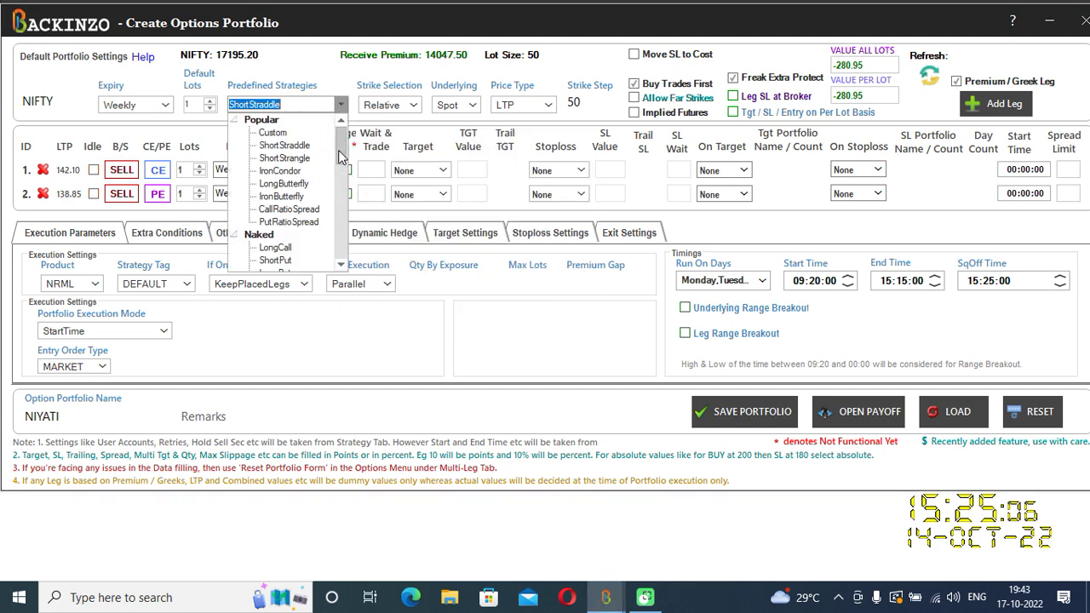
{"action": "left_click_drag", "start_coordinate": [339, 158], "coordinate": [308, 67]}
{"action": "left_click", "coordinate": [308, 67]}
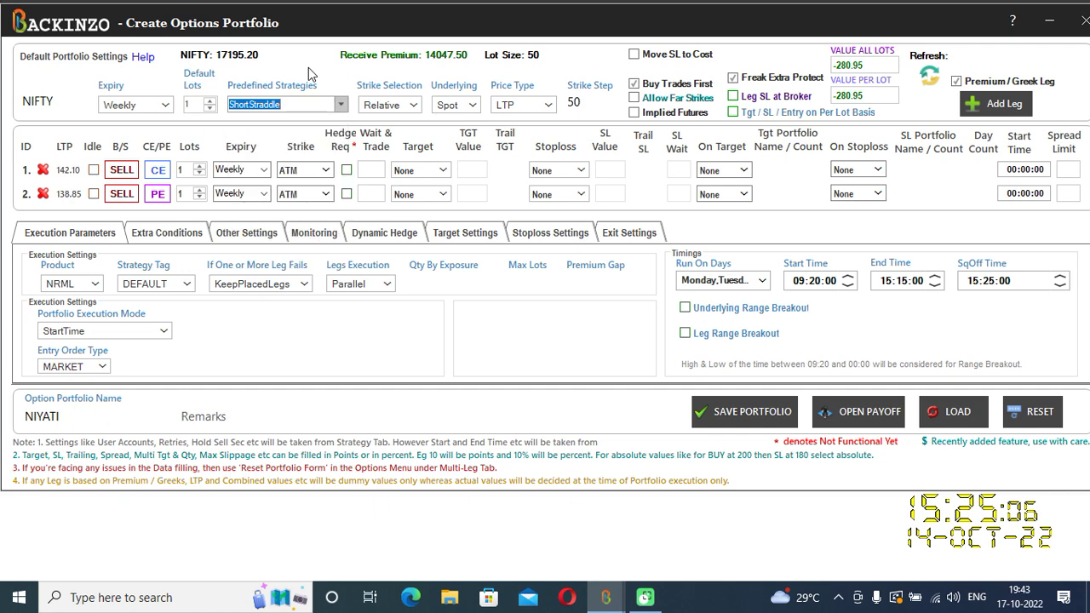
{"action": "left_click", "coordinate": [340, 105]}
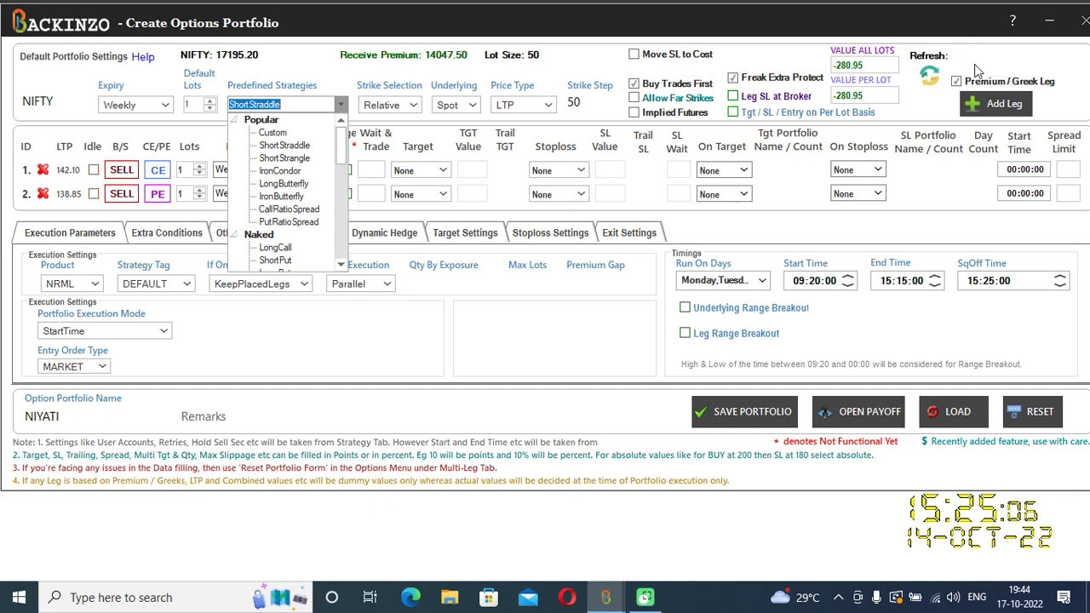
{"action": "left_click", "coordinate": [75, 122]}
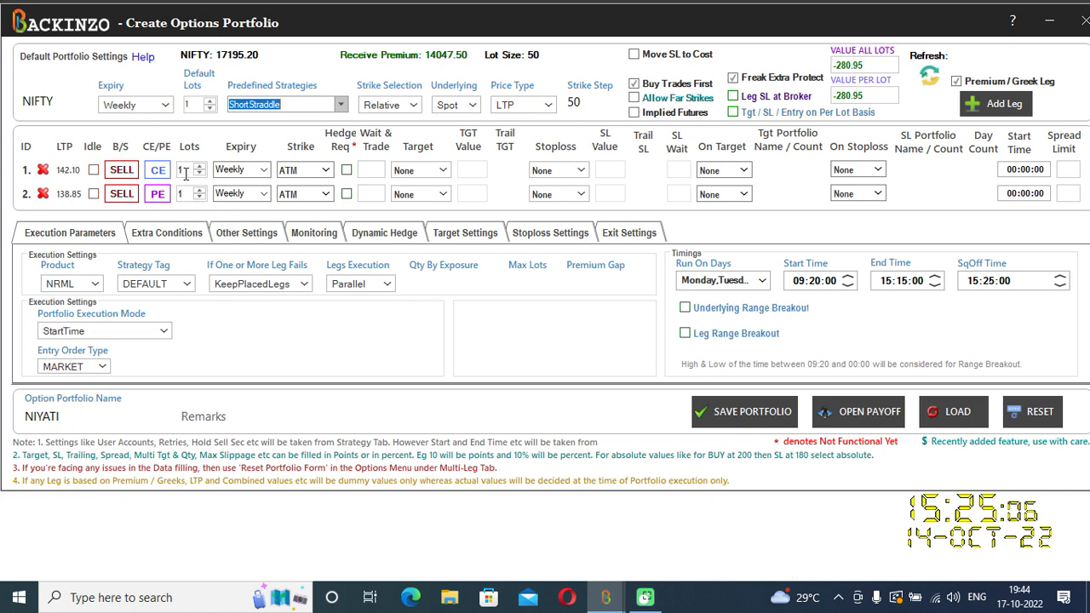
Add a third BUY CE leg and set its strike value type to Premium.
{"action": "left_click", "coordinate": [1013, 108]}
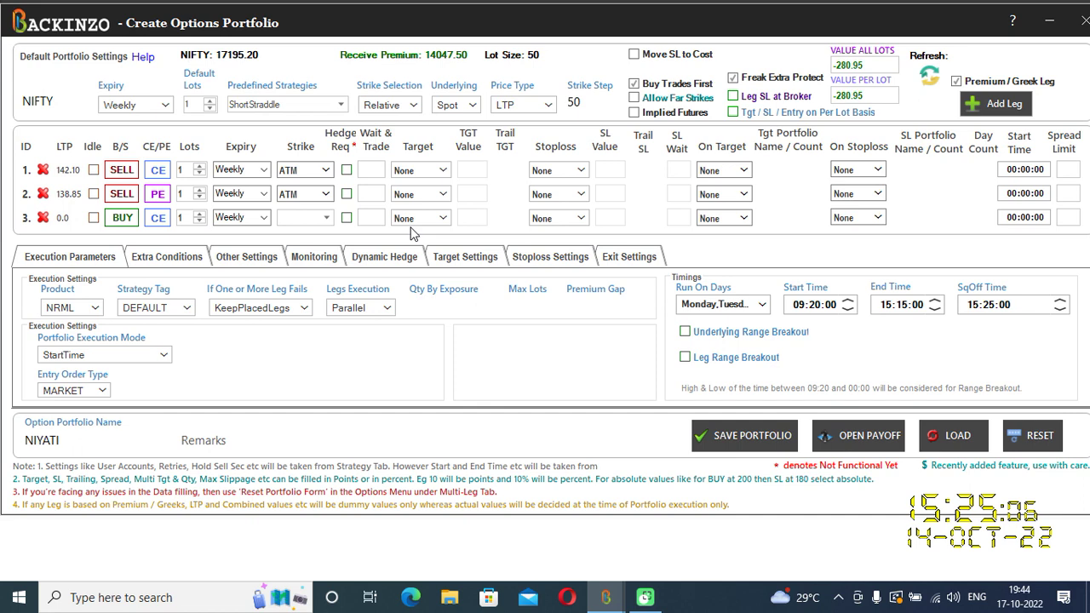
{"action": "left_click", "coordinate": [326, 219]}
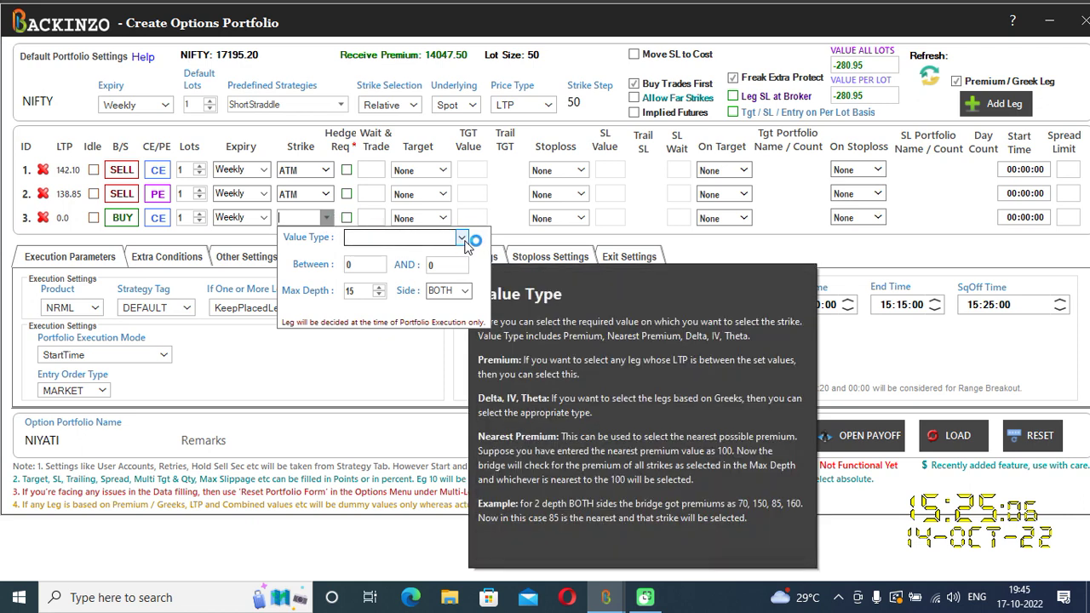
{"action": "left_click", "coordinate": [462, 239]}
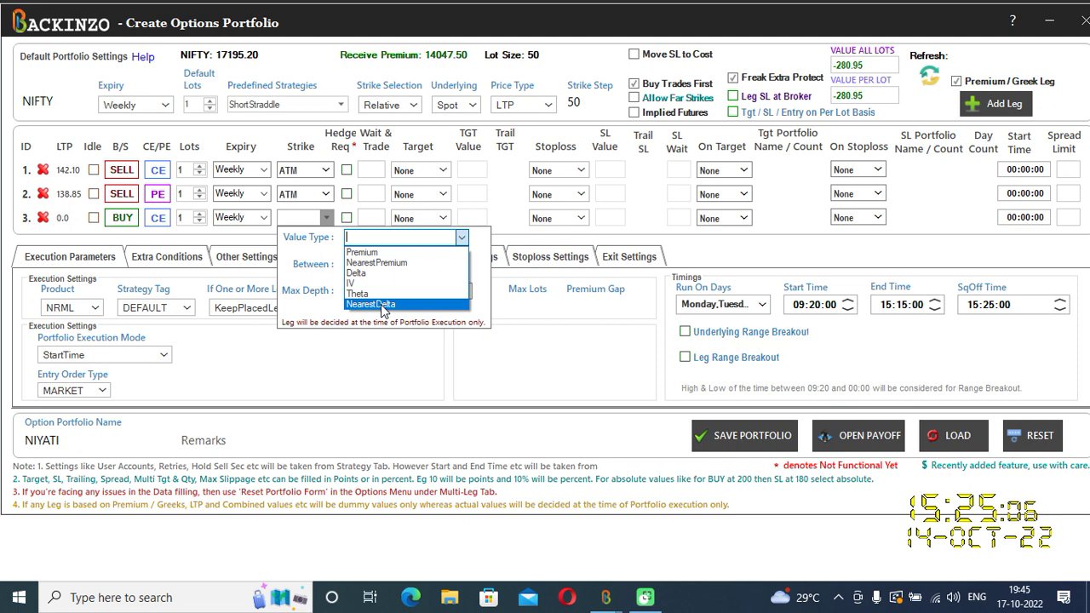
{"action": "left_click", "coordinate": [378, 255]}
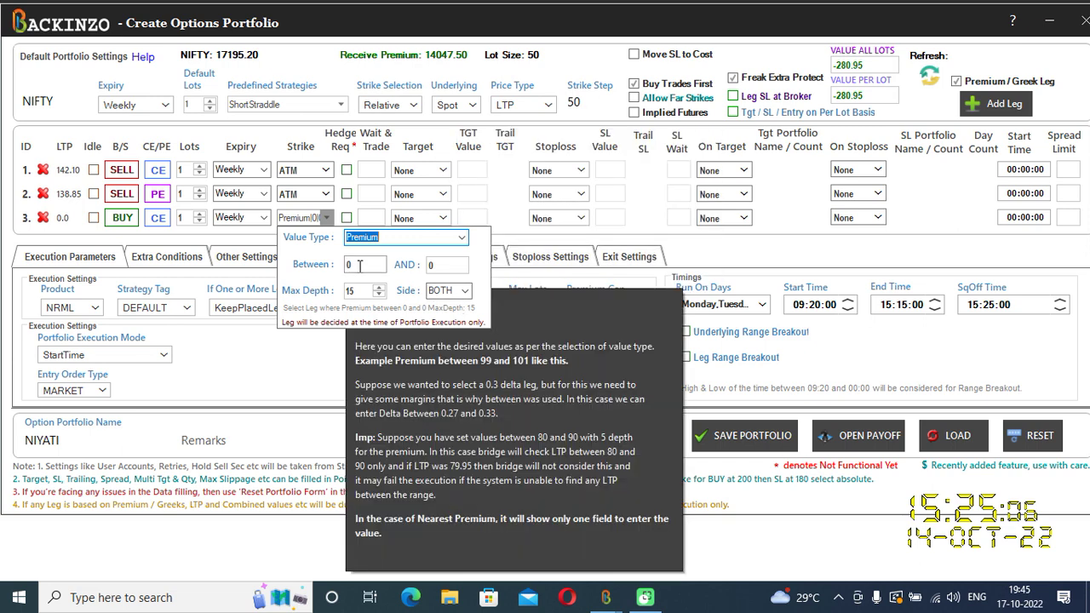
Set the third leg's premium range to between 90 and 105.
{"action": "left_click", "coordinate": [360, 265]}
{"action": "key", "text": "BackSpace"}
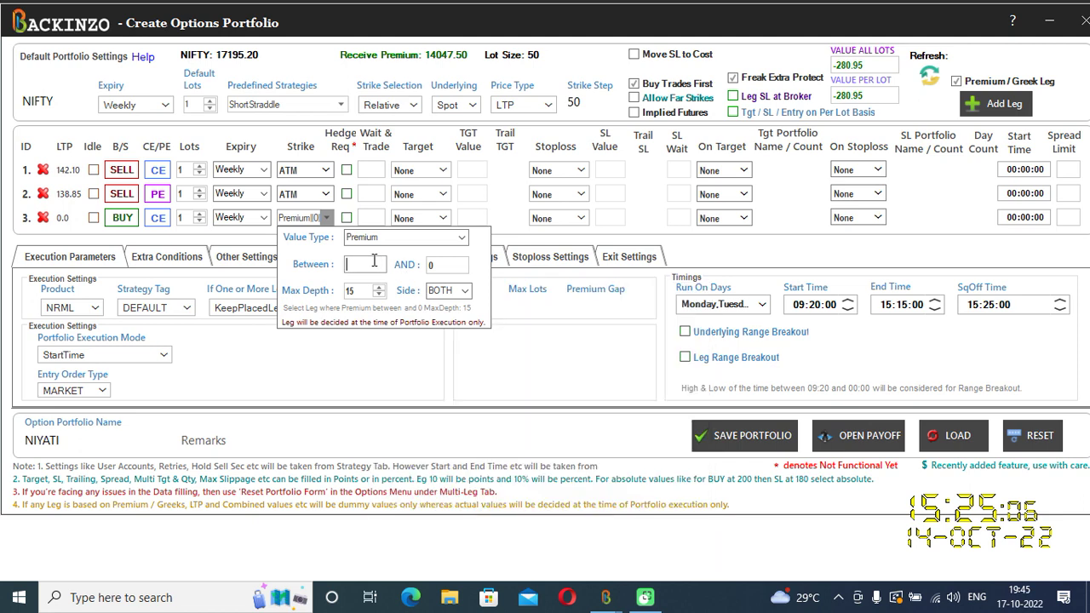
{"action": "type", "text": "90"}
{"action": "left_click", "coordinate": [436, 265]}
{"action": "key", "text": "BackSpace"}
{"action": "type", "text": "105"}
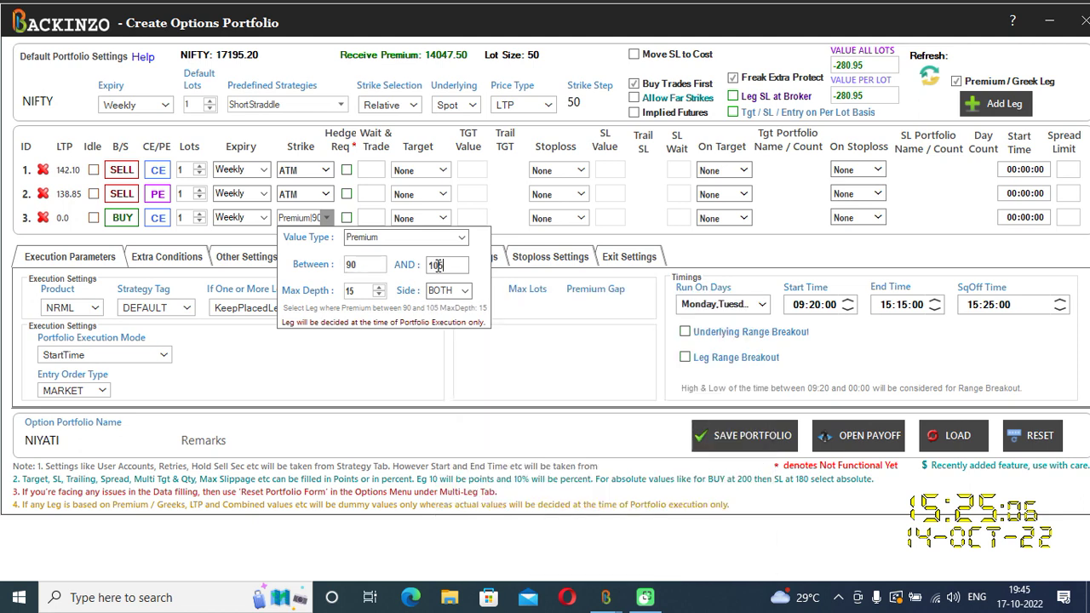
Lower the strike search Max Depth to 8 and check the Side setting.
{"action": "left_click", "coordinate": [378, 295]}
{"action": "left_click", "coordinate": [378, 294]}
{"action": "left_click", "coordinate": [378, 294]}
{"action": "left_click", "coordinate": [378, 295]}
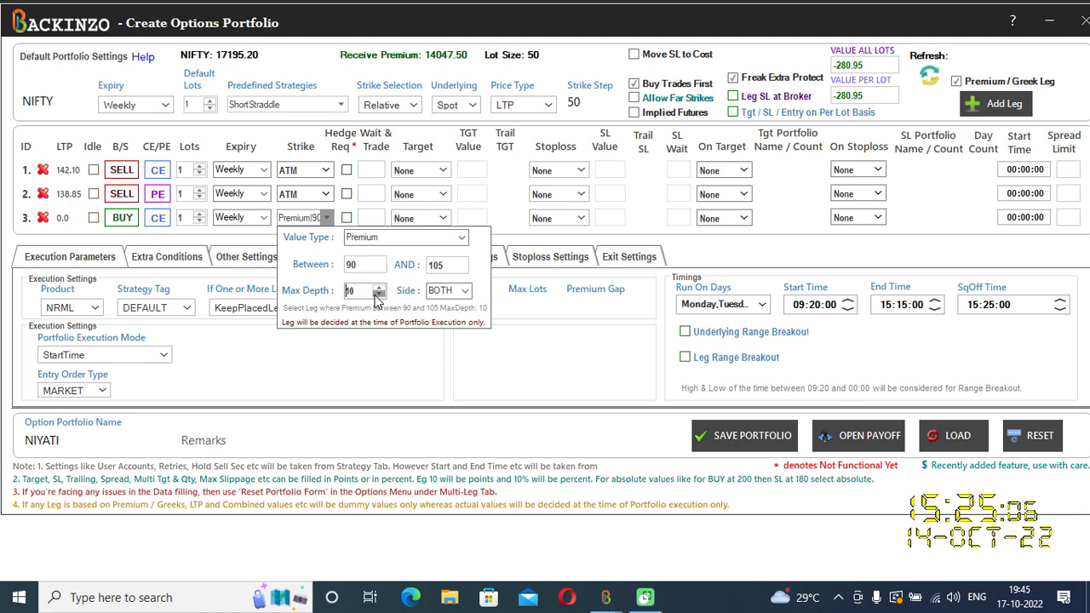
{"action": "left_click", "coordinate": [378, 295]}
{"action": "left_click", "coordinate": [456, 292]}
Review the BOTH, ITM and OTM side choices, leaving Side on BOTH.
{"action": "left_click", "coordinate": [465, 293]}
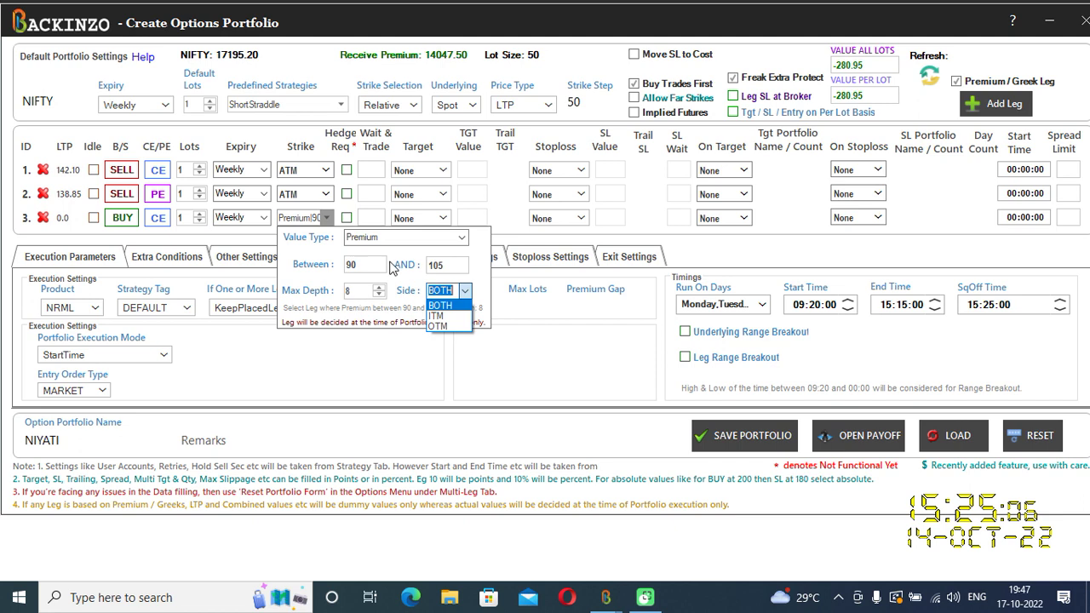
{"action": "left_click", "coordinate": [464, 239]}
Switch the third leg's strike to Delta with a 0.5 to 0.6 range.
{"action": "left_click", "coordinate": [464, 240]}
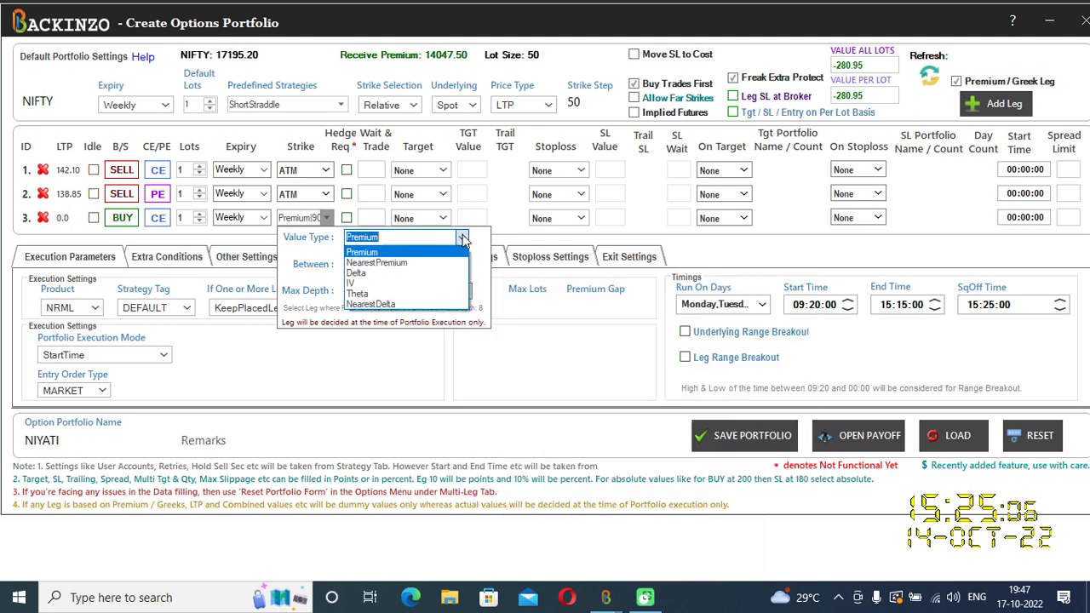
{"action": "left_click", "coordinate": [383, 269]}
{"action": "double_click", "coordinate": [370, 266]}
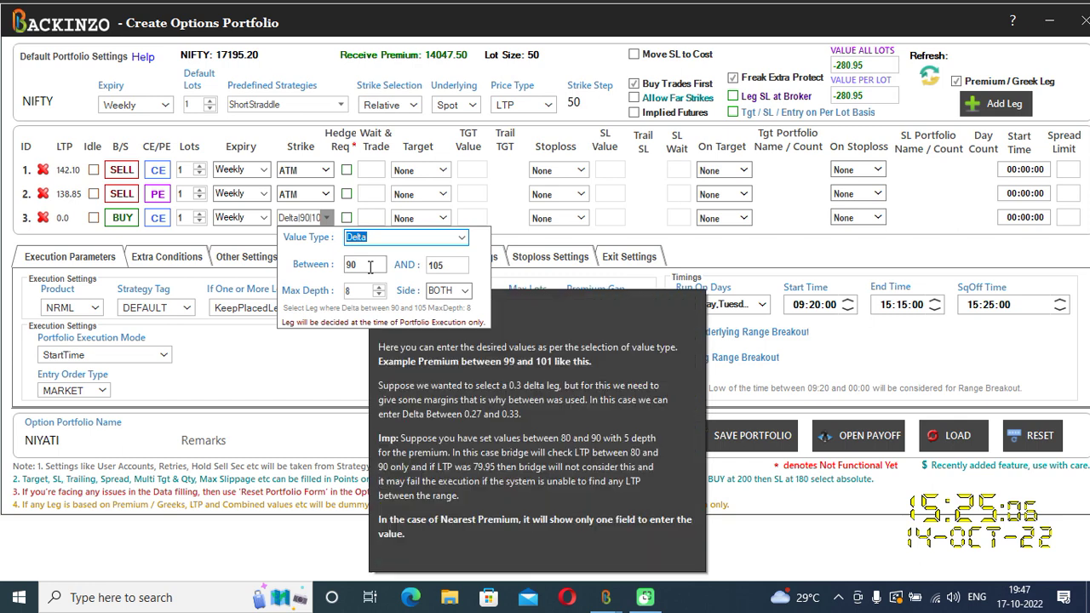
{"action": "key", "text": "BackSpace"}
{"action": "type", "text": "0.5"}
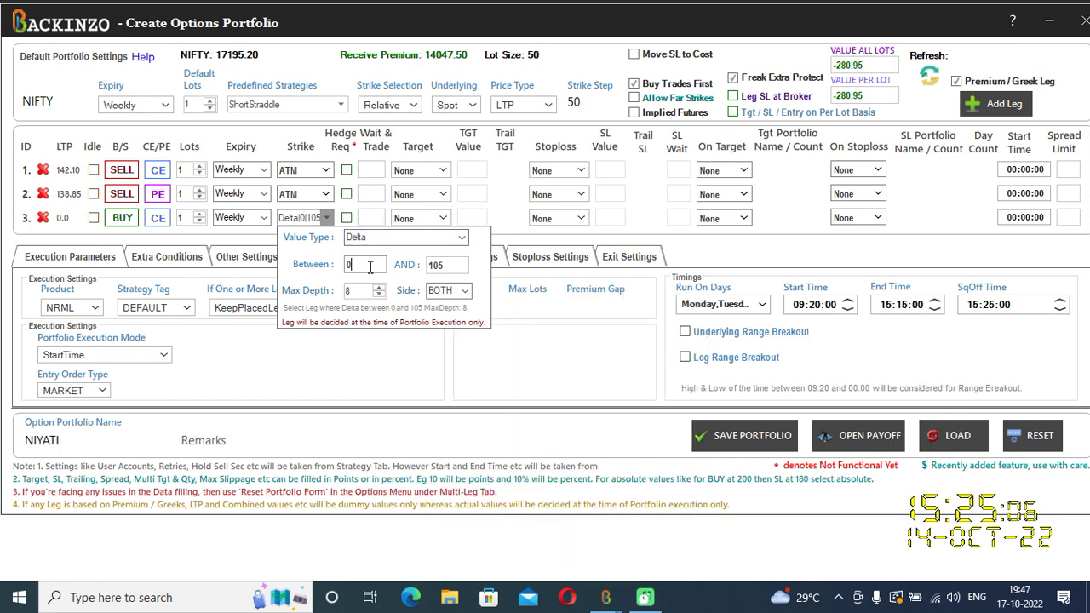
{"action": "double_click", "coordinate": [456, 267]}
{"action": "key", "text": "BackSpace"}
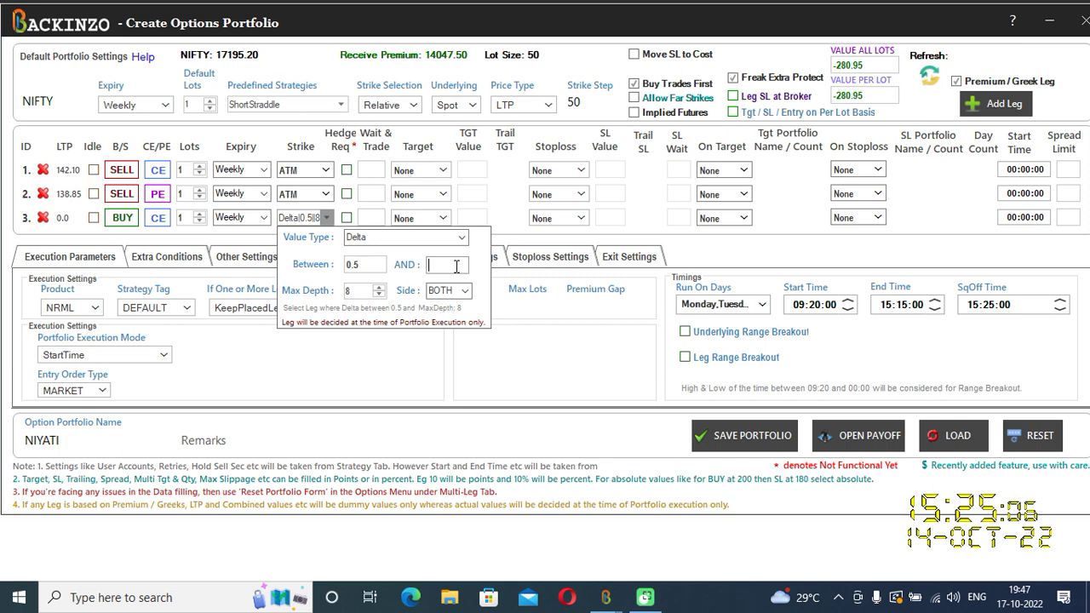
{"action": "type", "text": "0.6"}
Lower Max Depth to 4 and set the value type back to Premium.
{"action": "left_click", "coordinate": [379, 296]}
{"action": "left_click", "coordinate": [379, 296]}
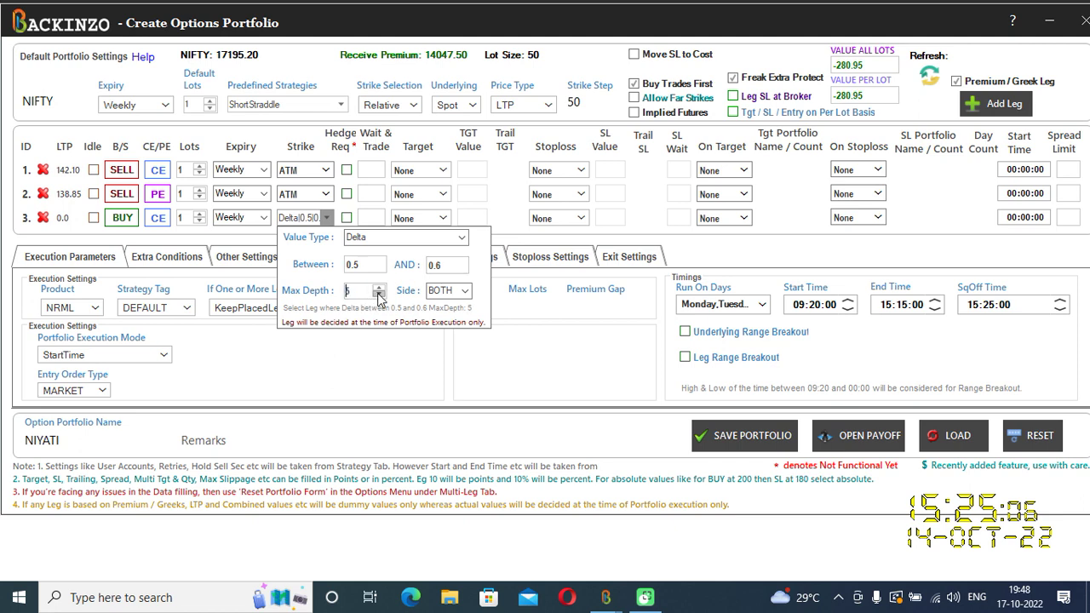
{"action": "left_click", "coordinate": [379, 295]}
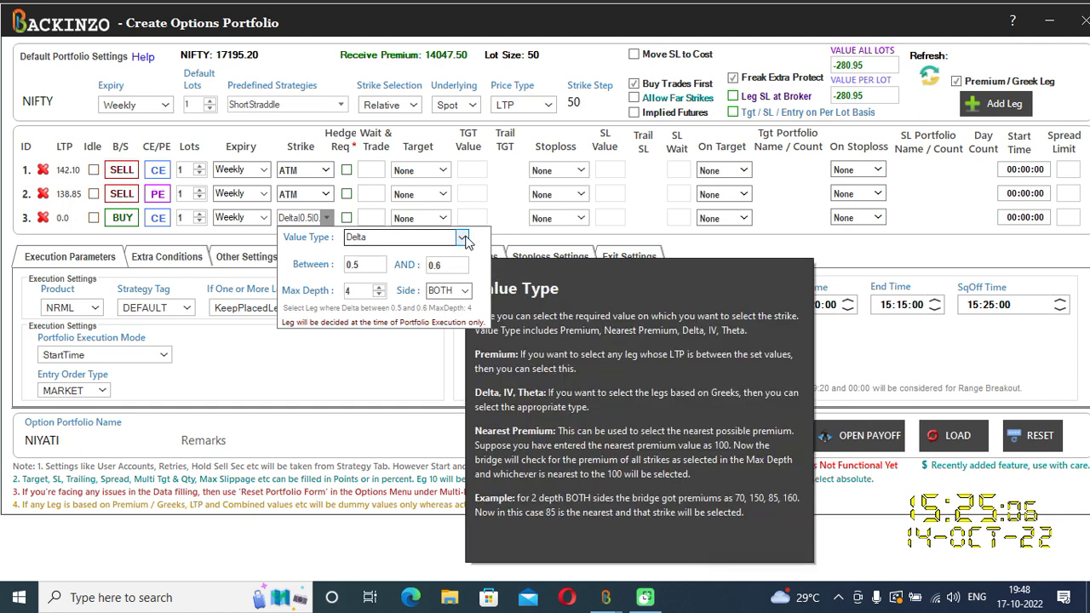
{"action": "left_click", "coordinate": [456, 236]}
{"action": "left_click", "coordinate": [383, 253]}
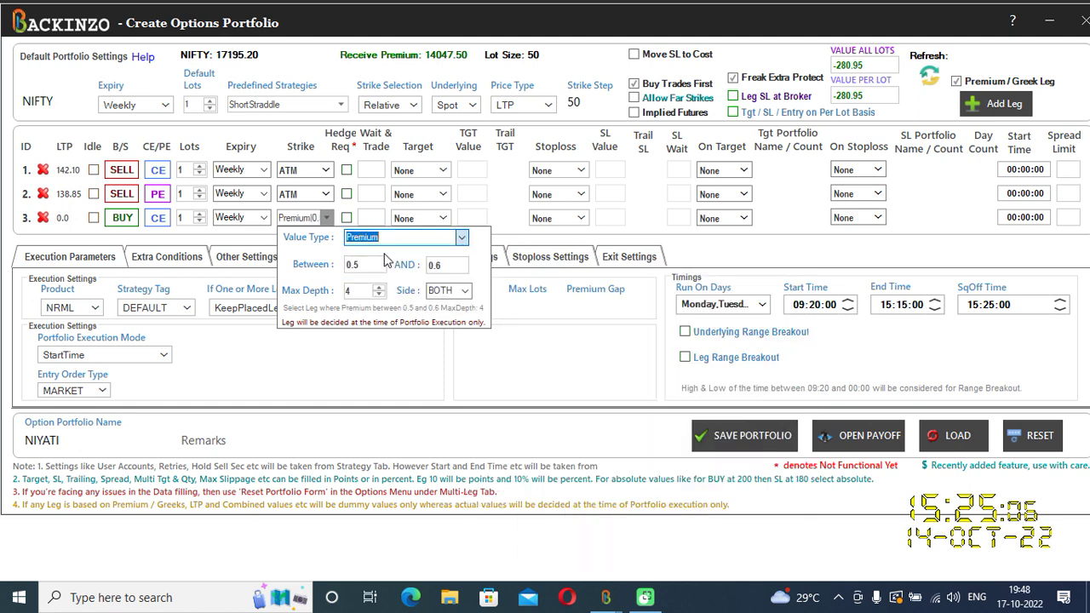
Delete the SELL PE and SELL CE legs, keeping only the BUY CE leg.
{"action": "left_click", "coordinate": [43, 193]}
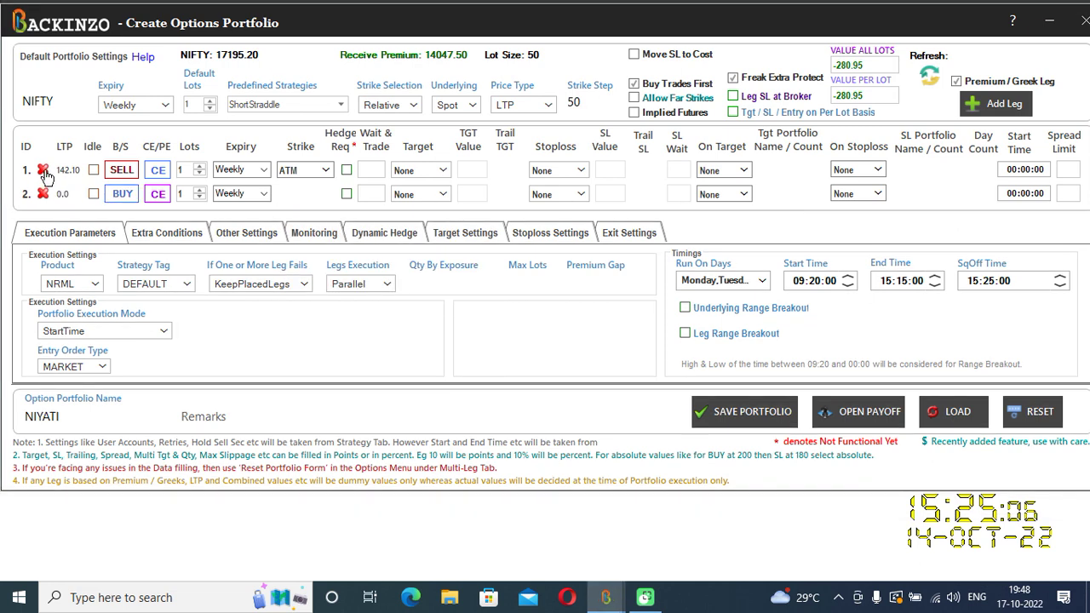
{"action": "left_click", "coordinate": [43, 169]}
{"action": "left_click", "coordinate": [330, 171]}
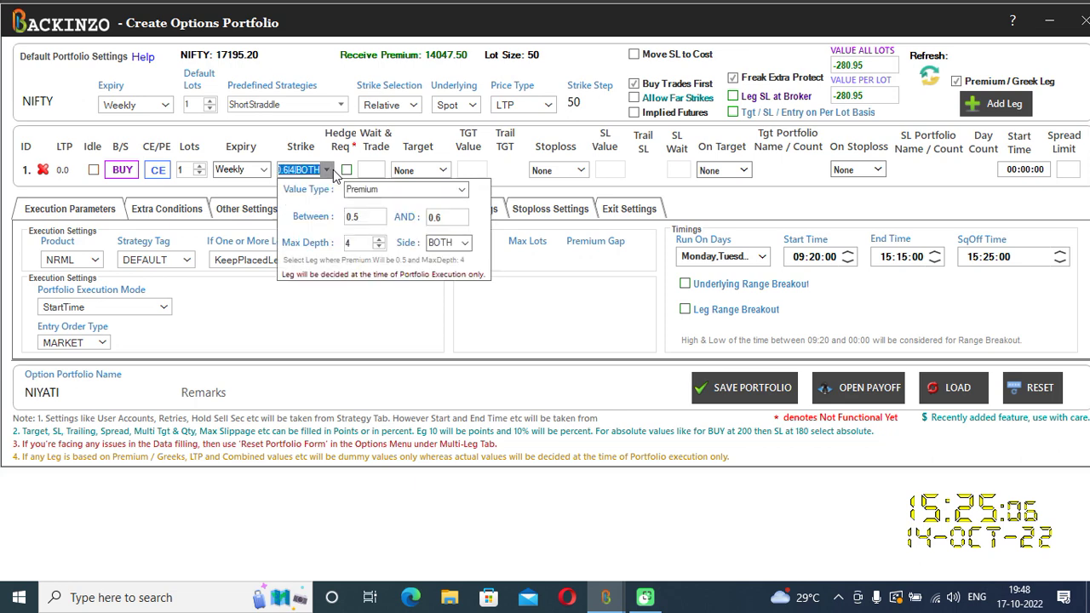
Set the BUY leg's strike to Max Depth 8, premium 90 to 105, side BOTH.
{"action": "mouse_move", "coordinate": [383, 219]}
{"action": "left_click", "coordinate": [379, 239]}
{"action": "left_click", "coordinate": [379, 240]}
{"action": "left_click", "coordinate": [379, 239]}
{"action": "left_click", "coordinate": [379, 239]}
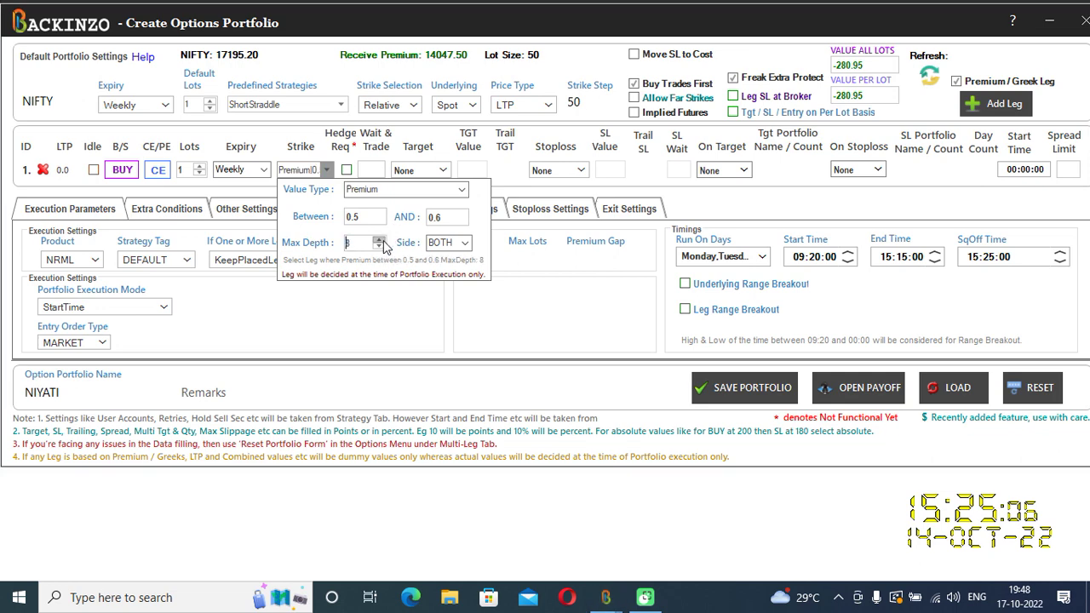
{"action": "mouse_move", "coordinate": [361, 217]}
{"action": "key", "text": "BackSpace"}
{"action": "key", "text": "BackSpace"}
{"action": "key", "text": "BackSpace"}
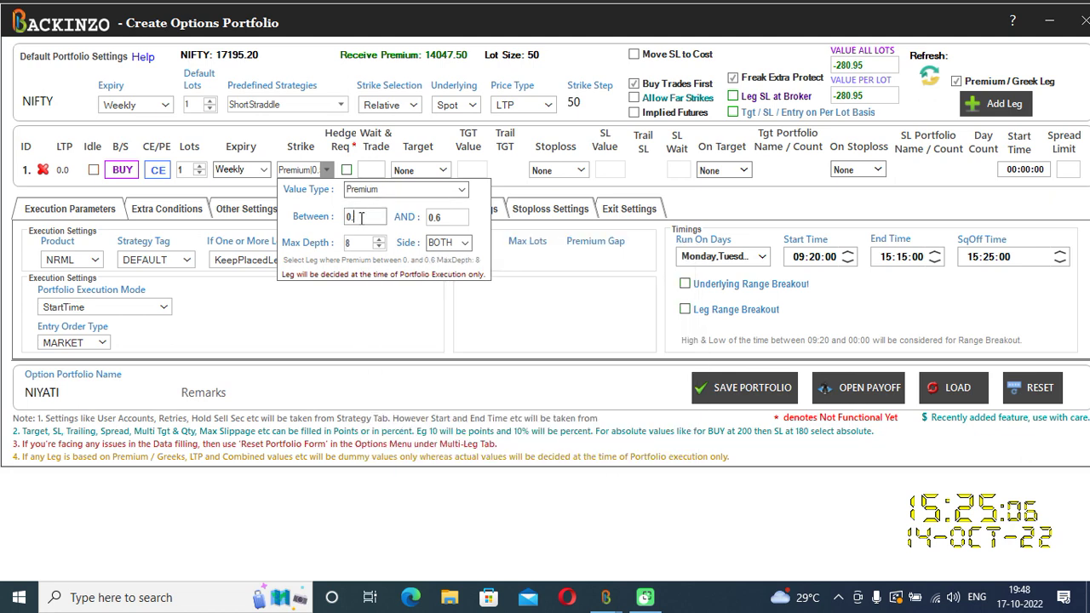
{"action": "type", "text": "90"}
{"action": "mouse_move", "coordinate": [463, 218]}
{"action": "key", "text": "BackSpace"}
{"action": "key", "text": "BackSpace"}
{"action": "key", "text": "BackSpace"}
{"action": "type", "text": "105"}
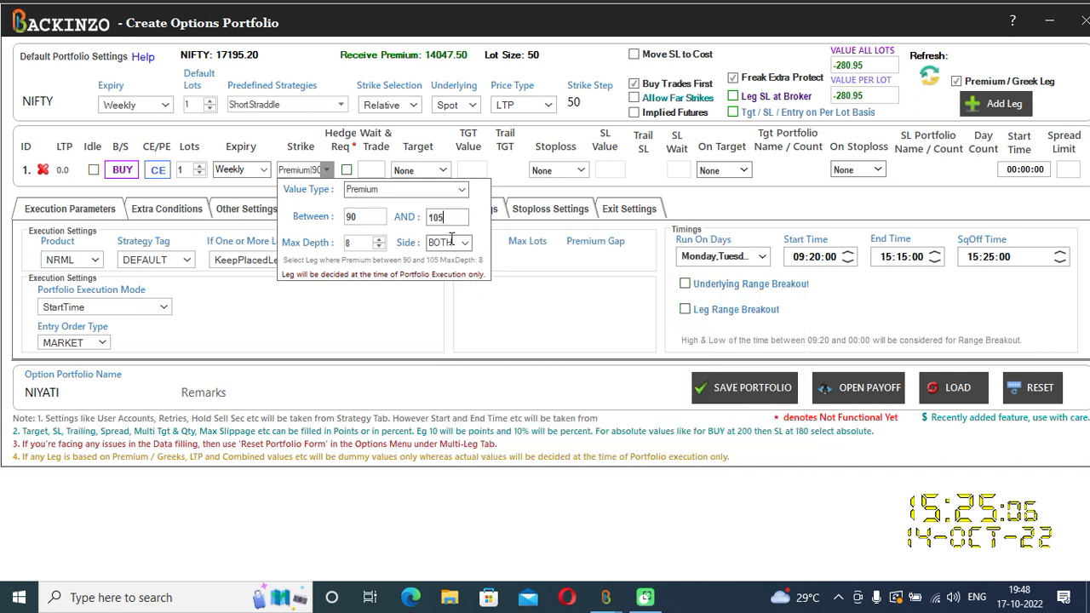
{"action": "left_click", "coordinate": [464, 242]}
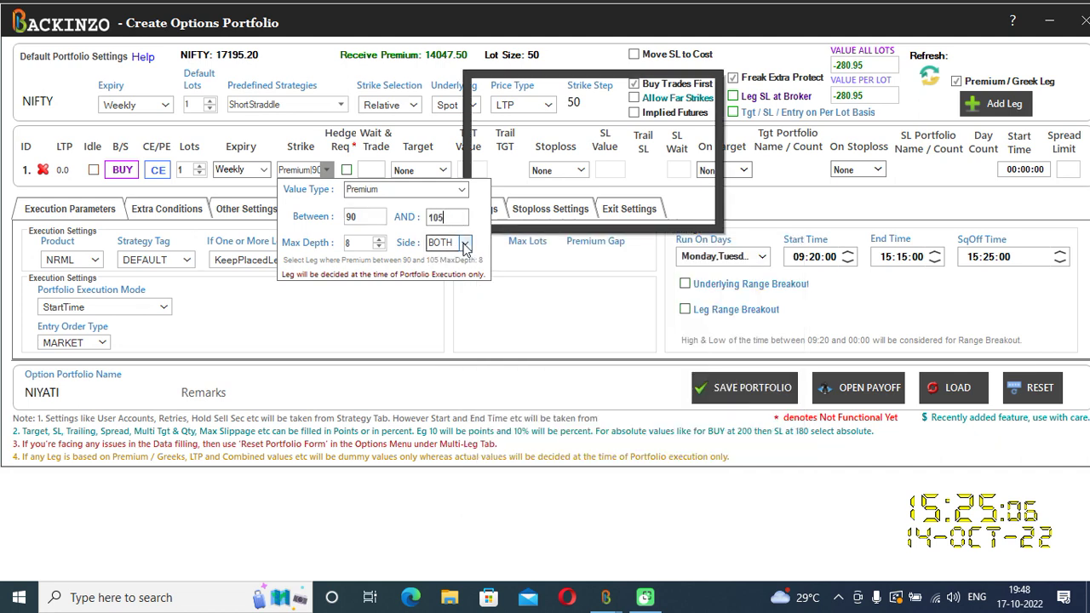
Save and enable the NIYATI portfolio, recalibrate the data, and start a backtest.
{"action": "left_click", "coordinate": [761, 389]}
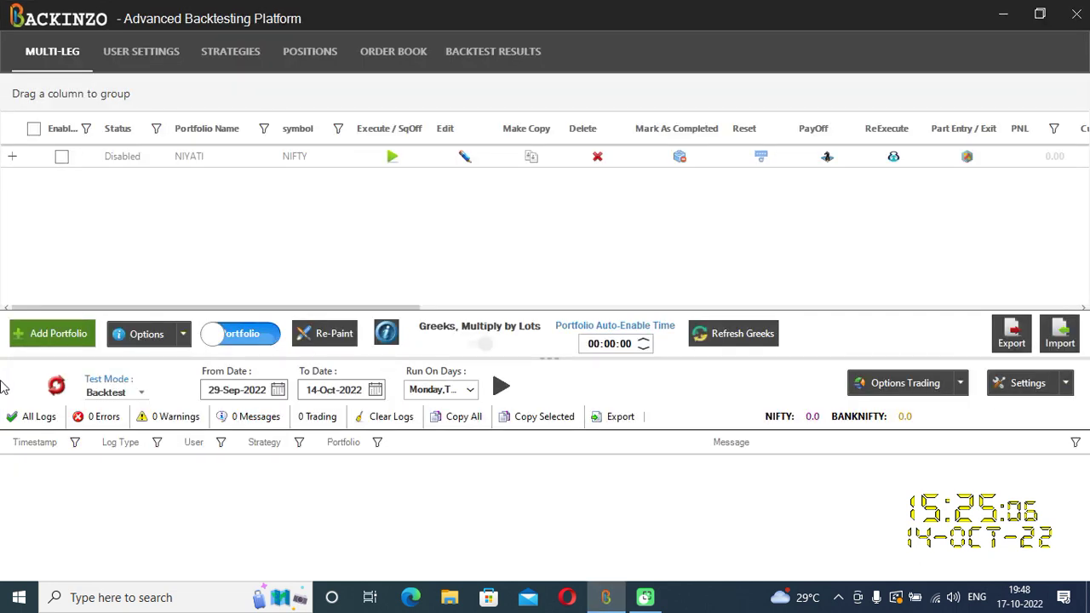
{"action": "left_click", "coordinate": [68, 162]}
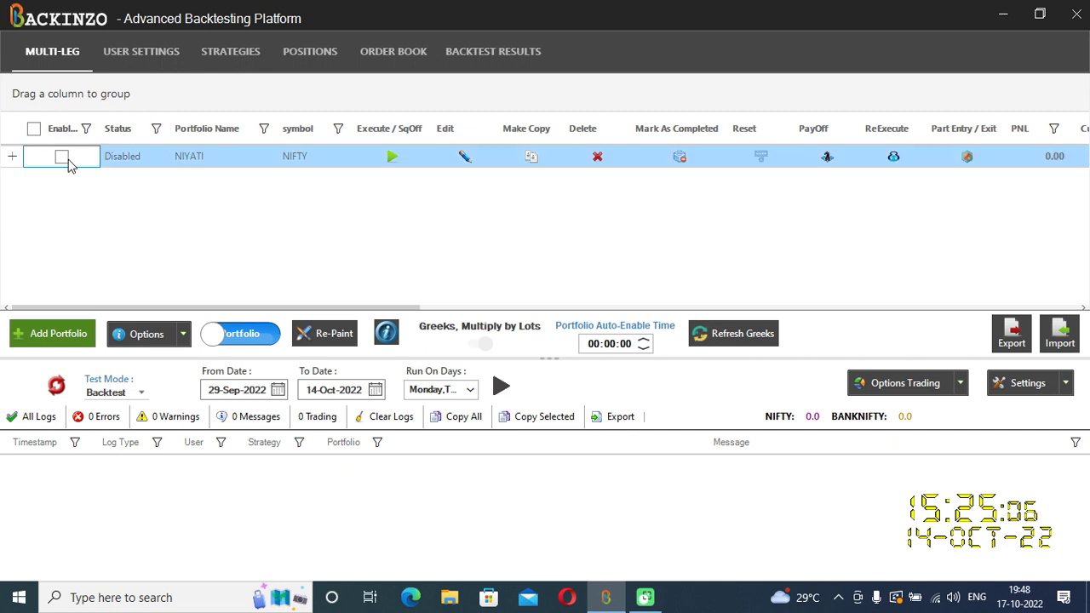
{"action": "left_click", "coordinate": [61, 159]}
{"action": "left_click", "coordinate": [54, 387]}
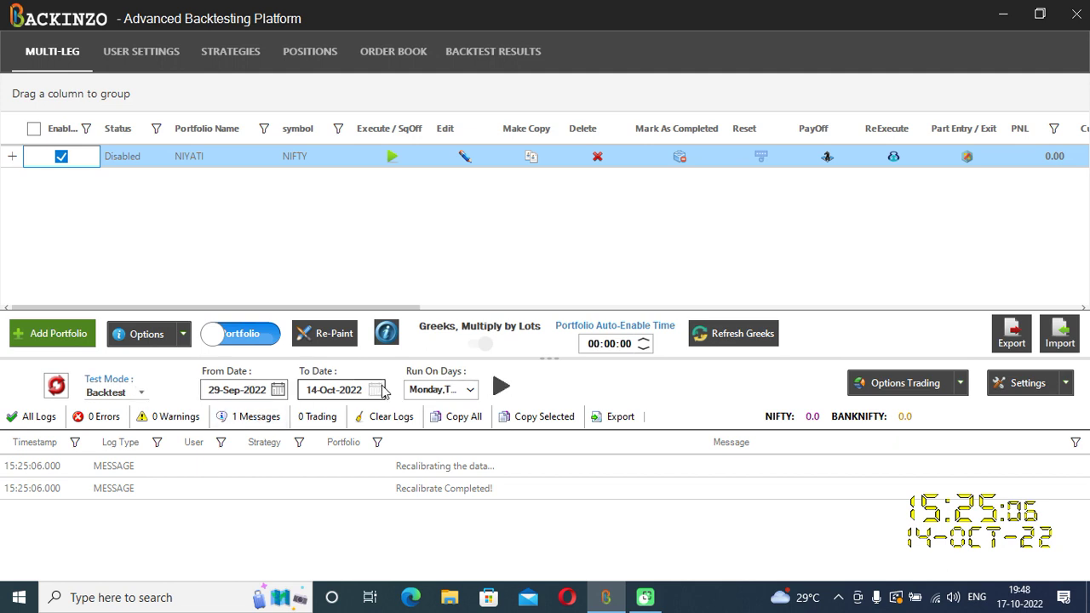
{"action": "left_click", "coordinate": [503, 385]}
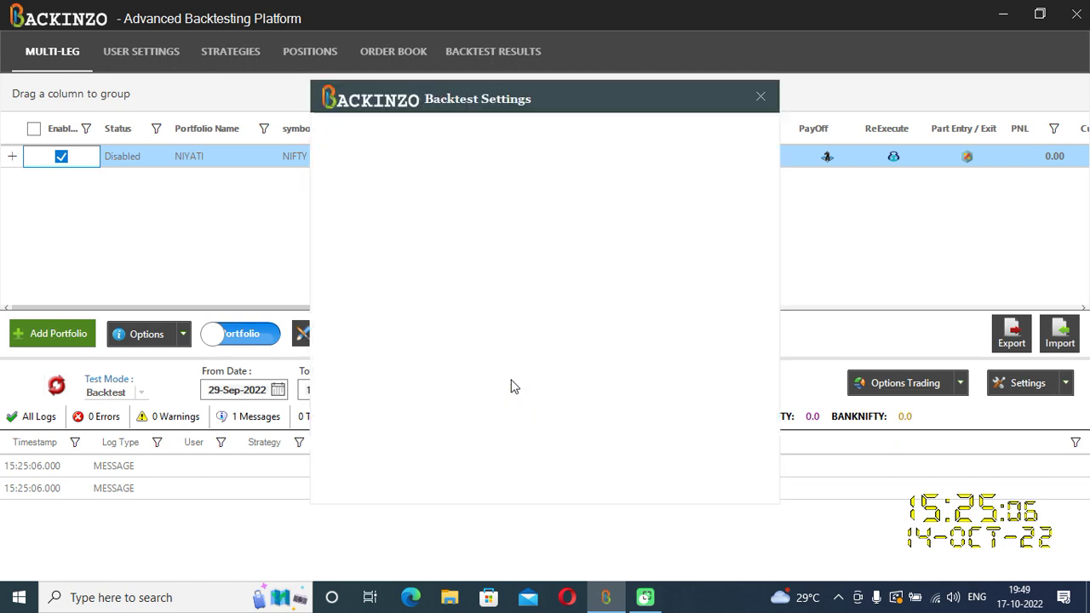
Run the backtest as 'NIYATI 1' and view its result, PNL 9,940.00.
{"action": "type", "text": "NIY"}
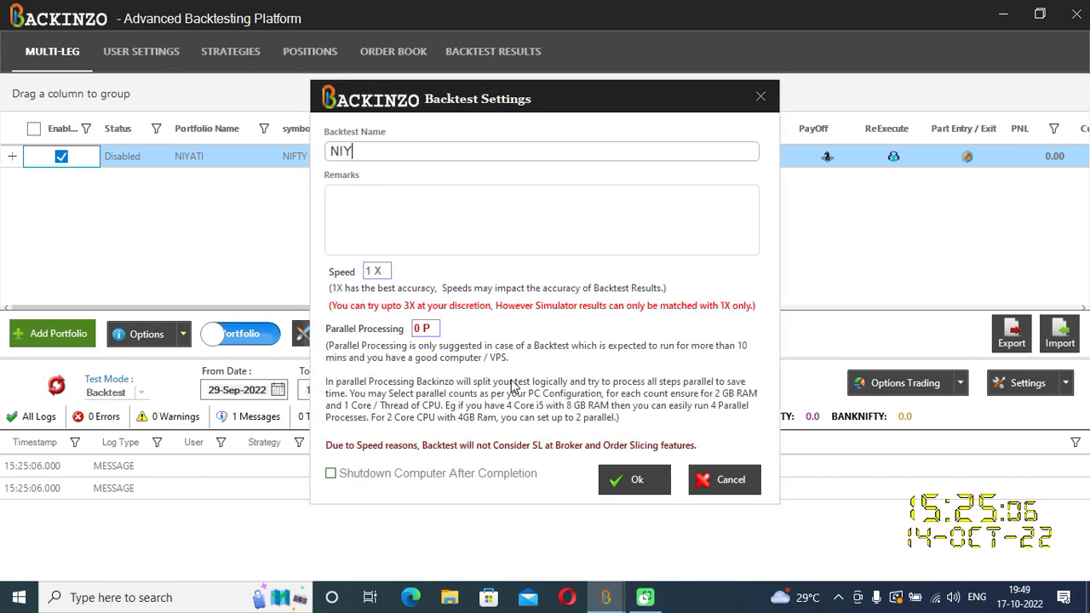
{"action": "type", "text": "ATI 1"}
{"action": "left_click", "coordinate": [641, 491]}
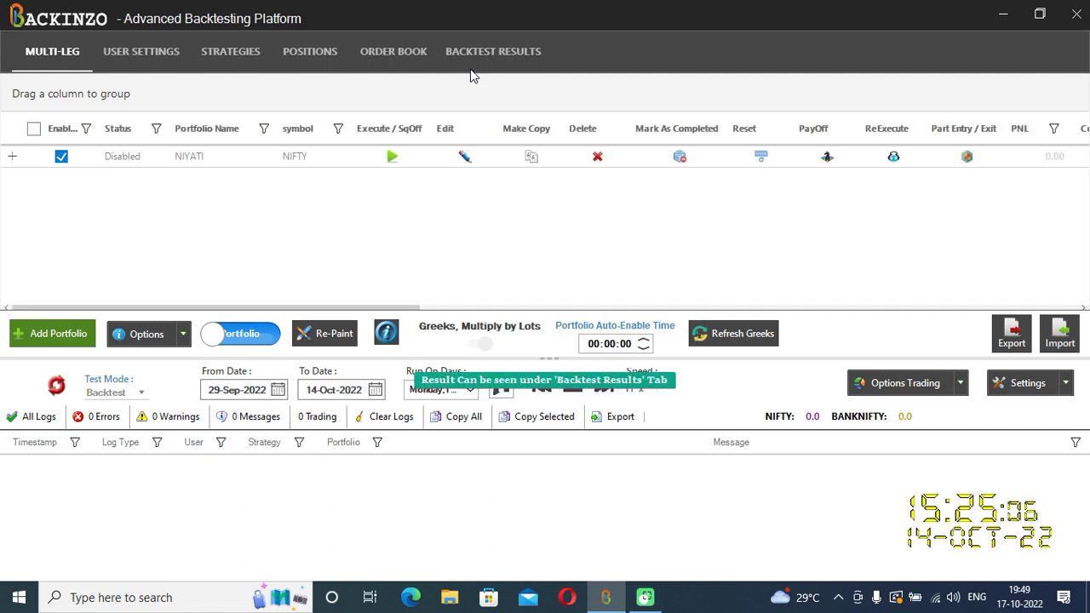
{"action": "left_click", "coordinate": [477, 51]}
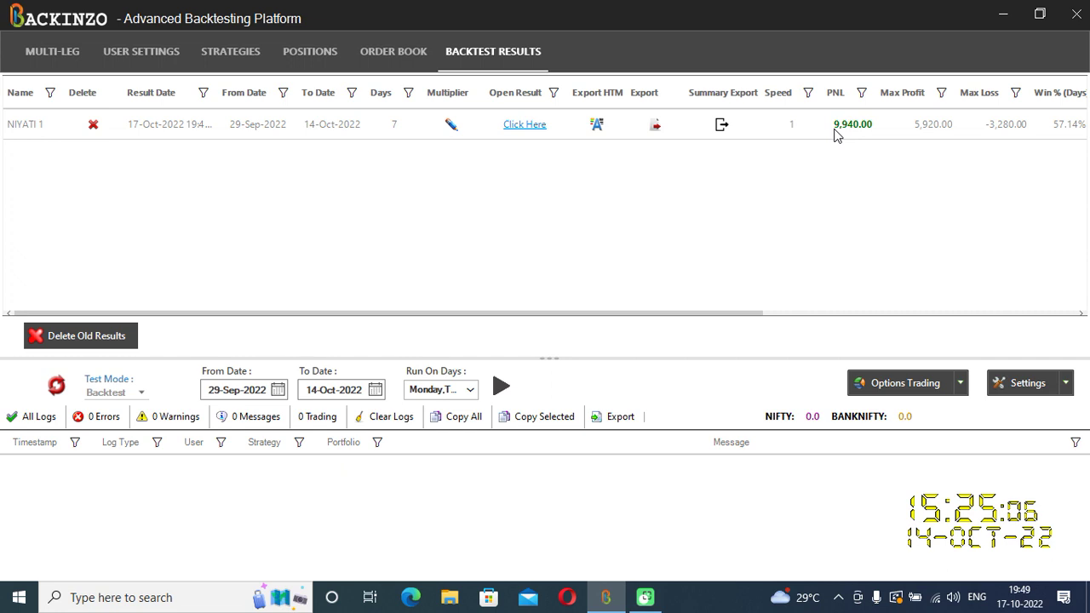
Return to the multi-leg list and open the NIYATI portfolio for editing.
{"action": "left_click", "coordinate": [47, 55]}
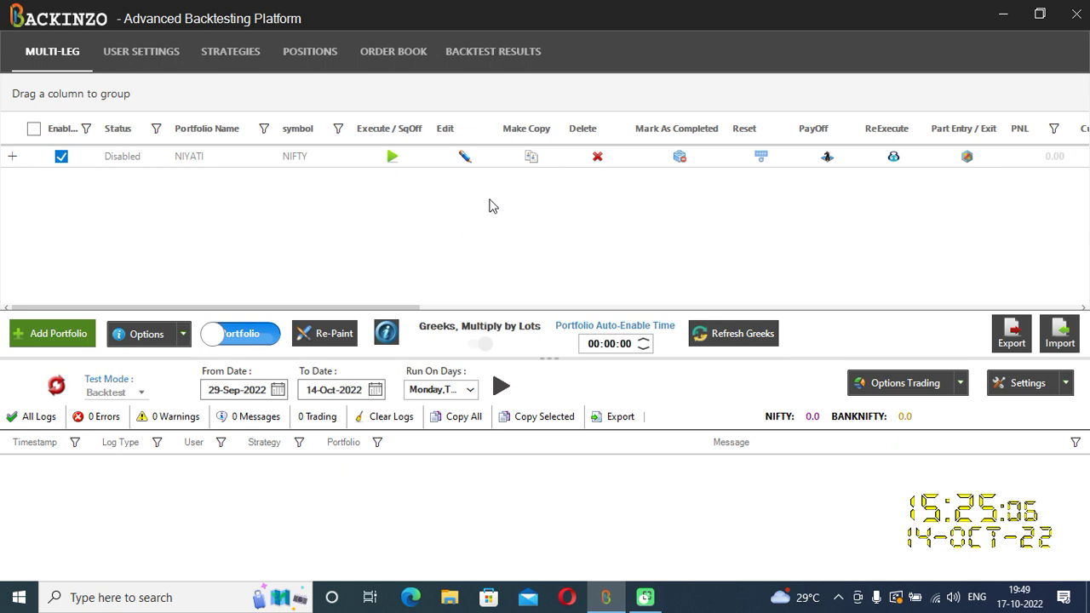
{"action": "left_click", "coordinate": [464, 157]}
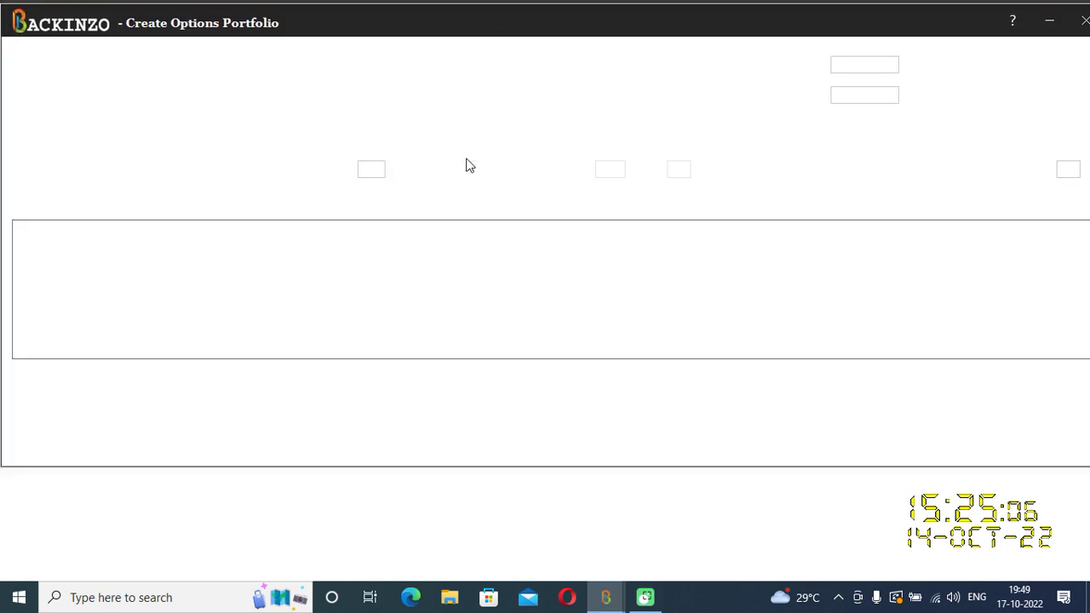
Make leg 1 a PE with a NearestPremium strike, clearing the old value 90.
{"action": "left_click", "coordinate": [327, 169]}
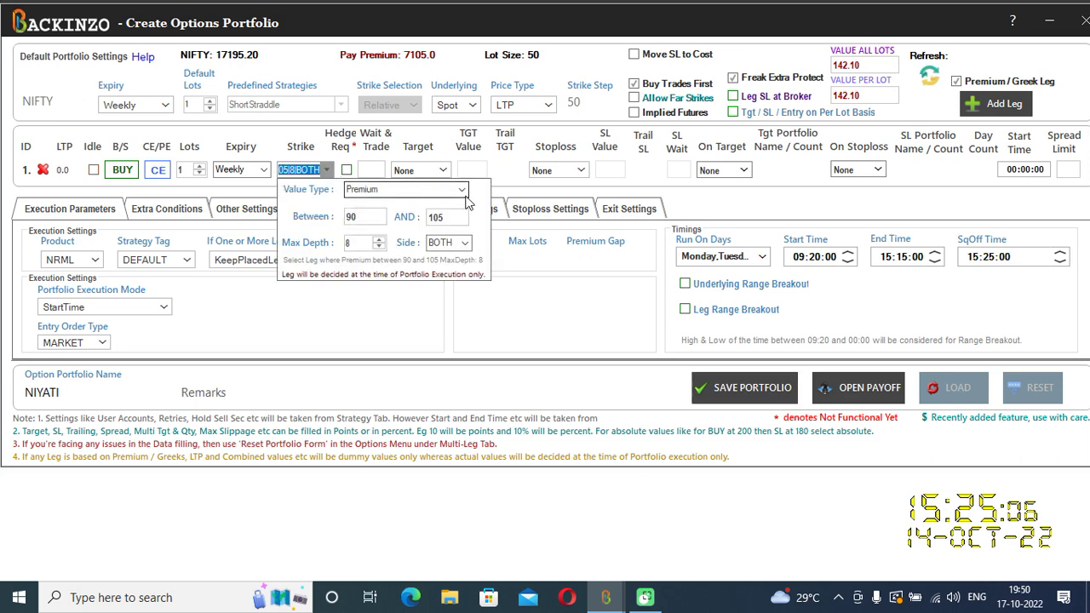
{"action": "left_click", "coordinate": [462, 191]}
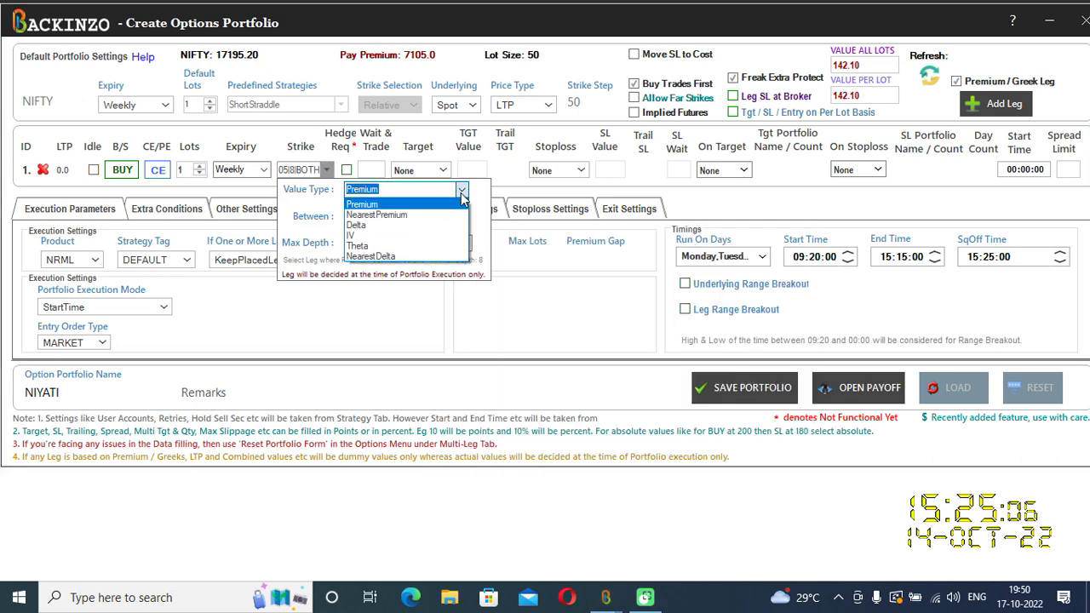
{"action": "left_click", "coordinate": [449, 215]}
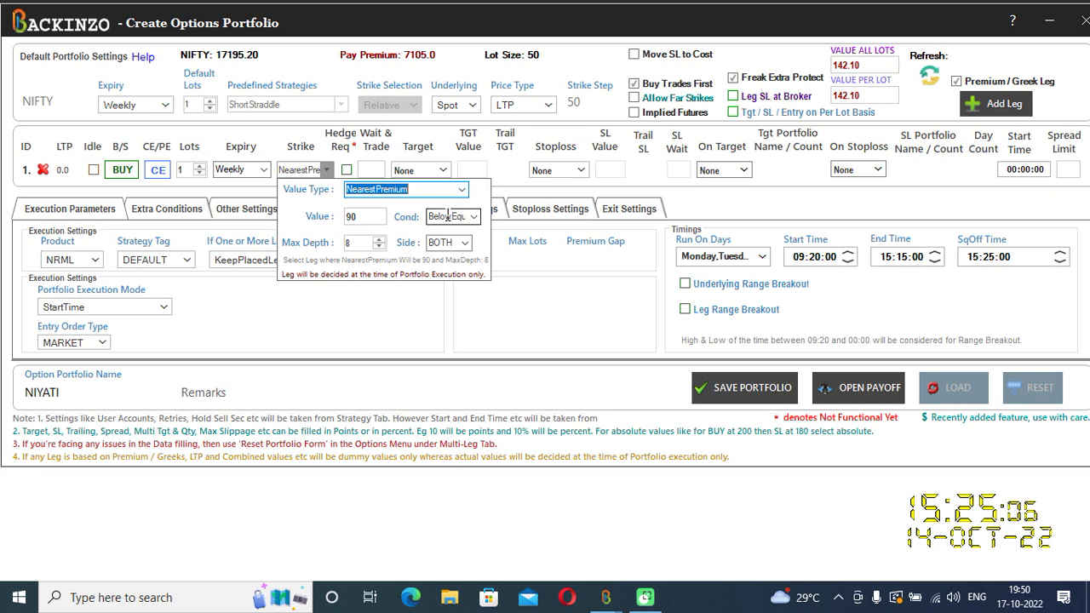
{"action": "double_click", "coordinate": [375, 217]}
{"action": "key", "text": "BackSpace"}
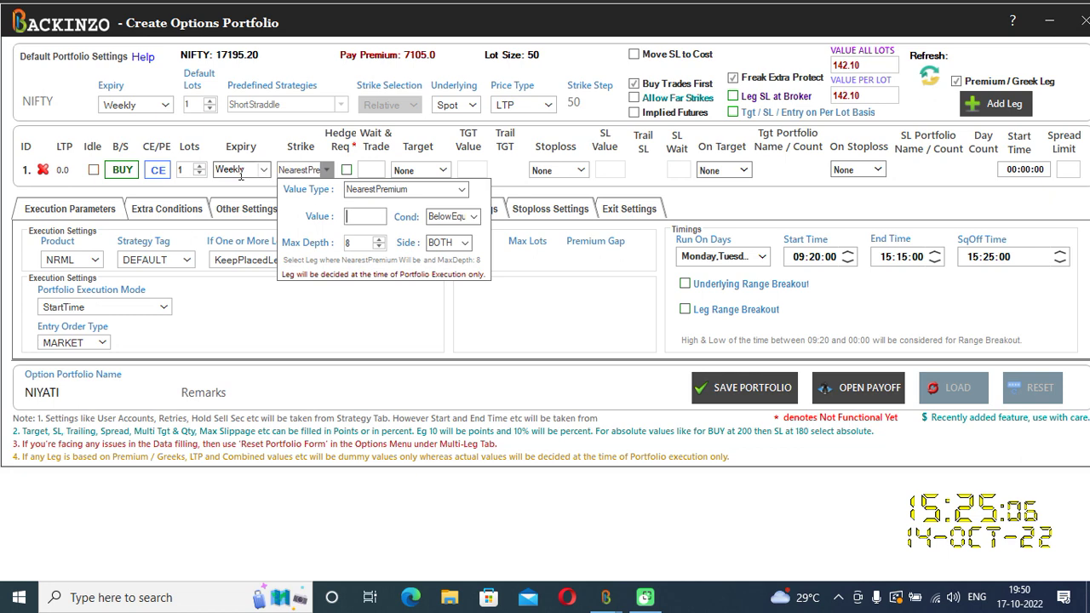
{"action": "left_click", "coordinate": [162, 171]}
{"action": "left_click", "coordinate": [328, 169]}
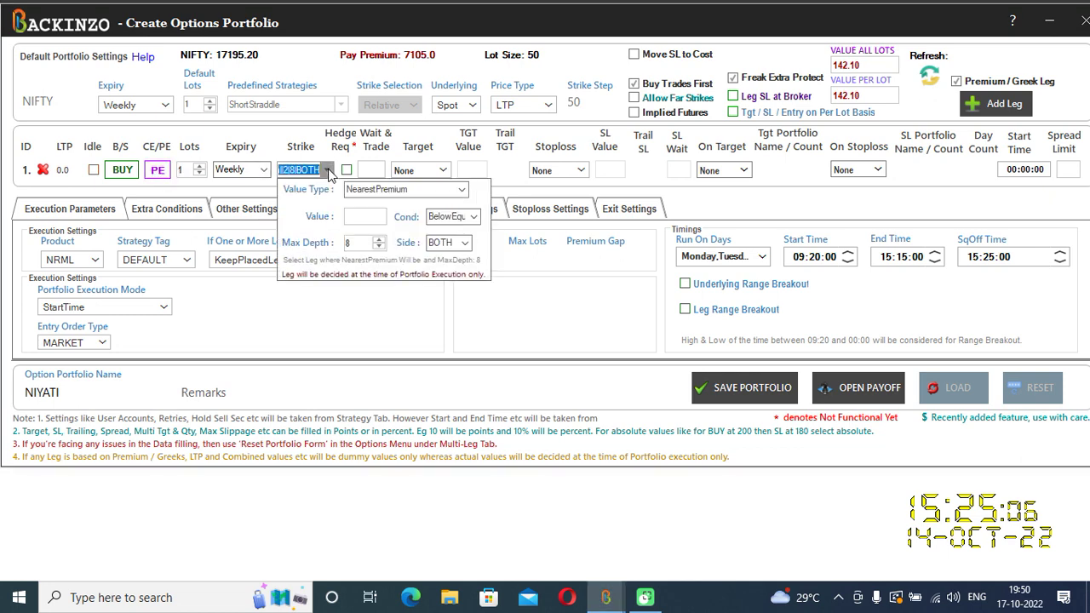
{"action": "mouse_move", "coordinate": [358, 214]}
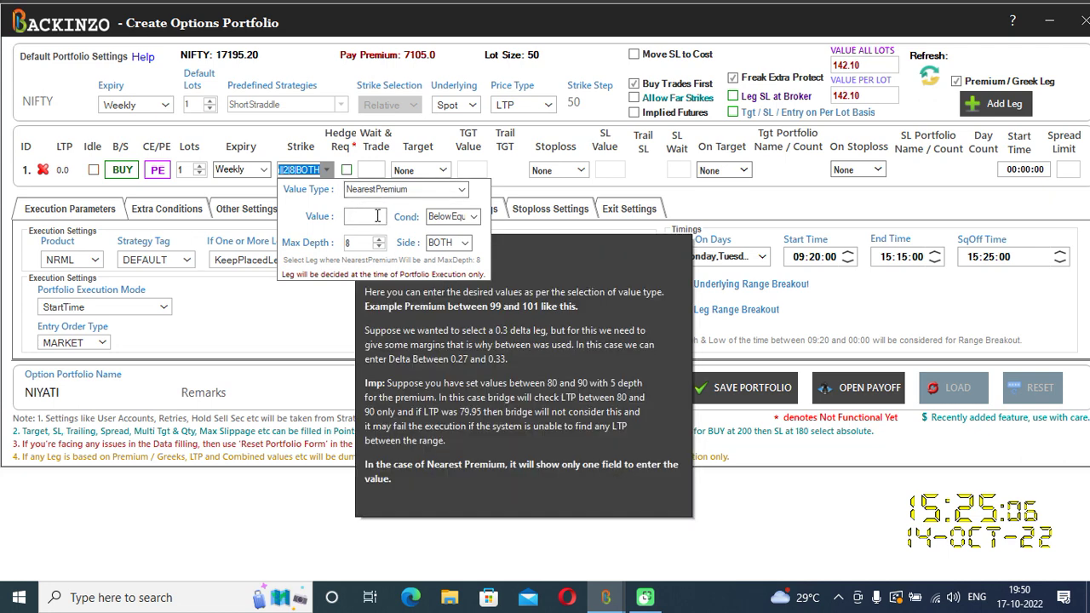
{"action": "mouse_move", "coordinate": [416, 193]}
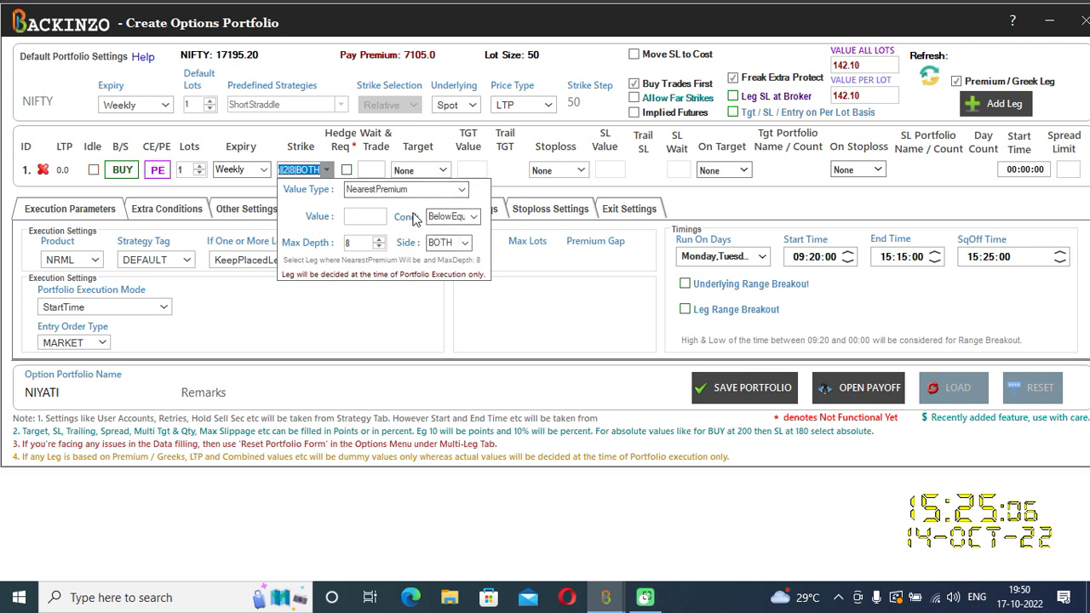
{"action": "left_click", "coordinate": [461, 191]}
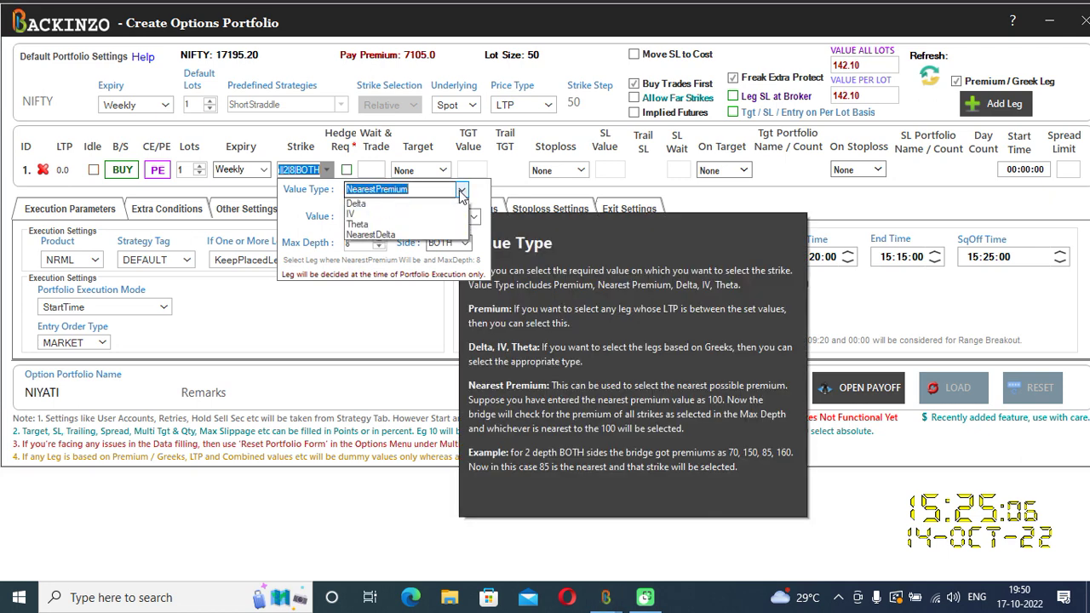
{"action": "left_click", "coordinate": [398, 259]}
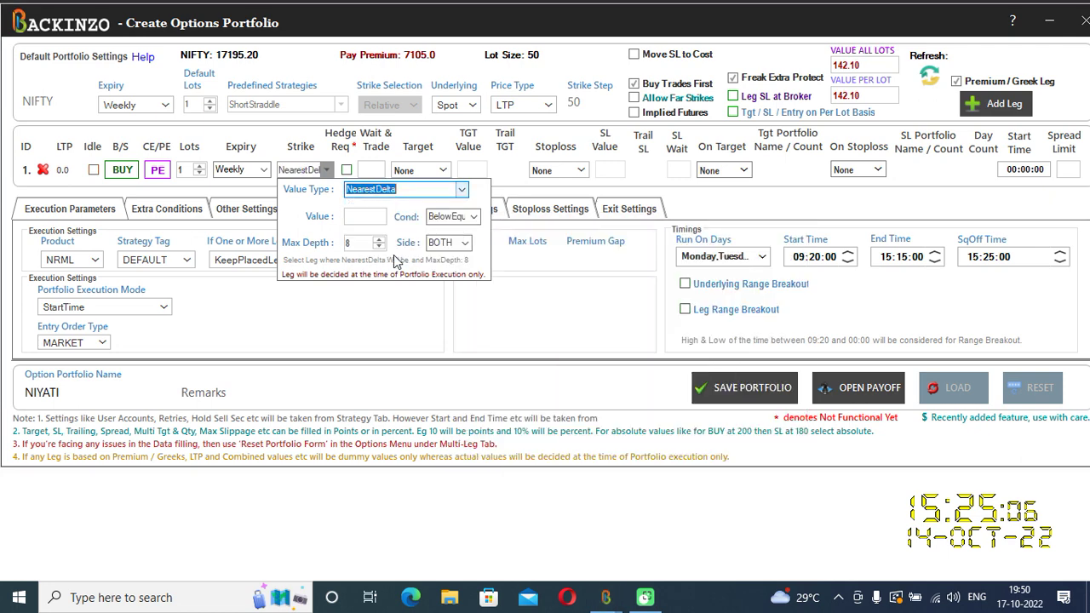
{"action": "left_click", "coordinate": [460, 191]}
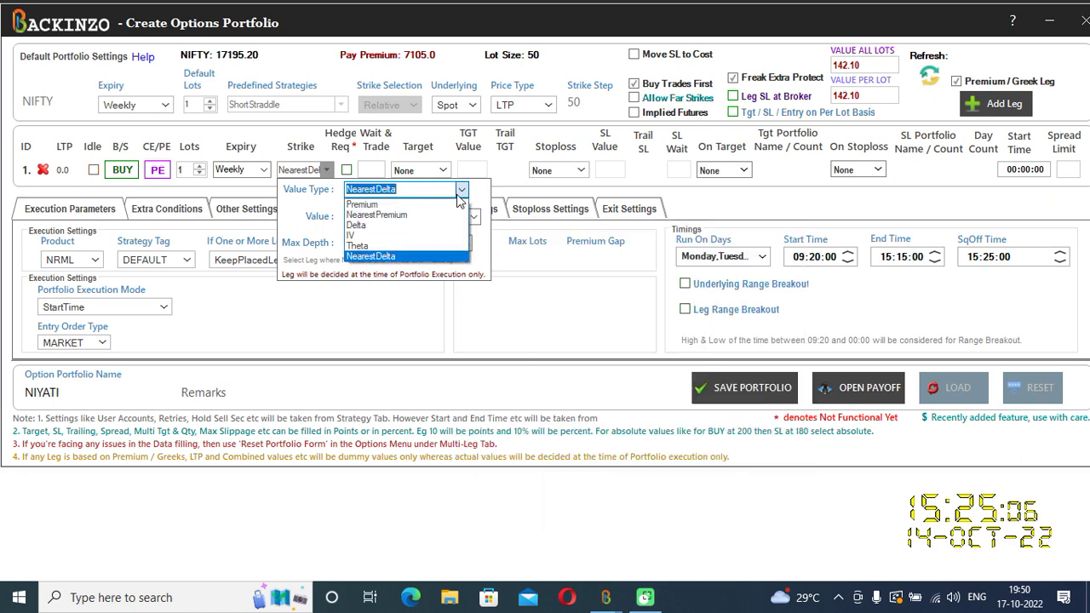
{"action": "left_click", "coordinate": [379, 226]}
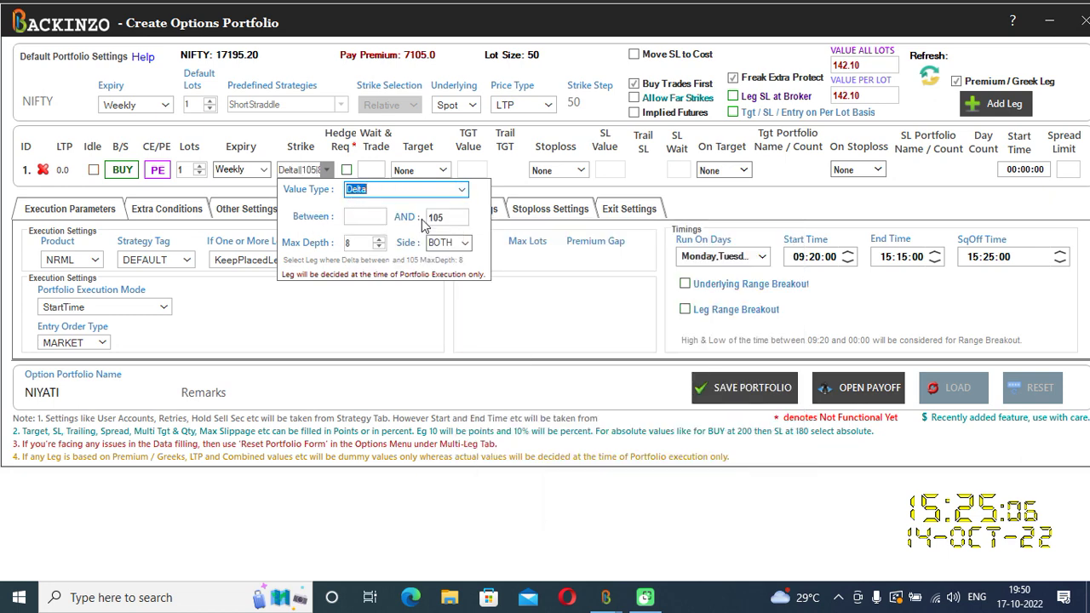
{"action": "left_click", "coordinate": [461, 190]}
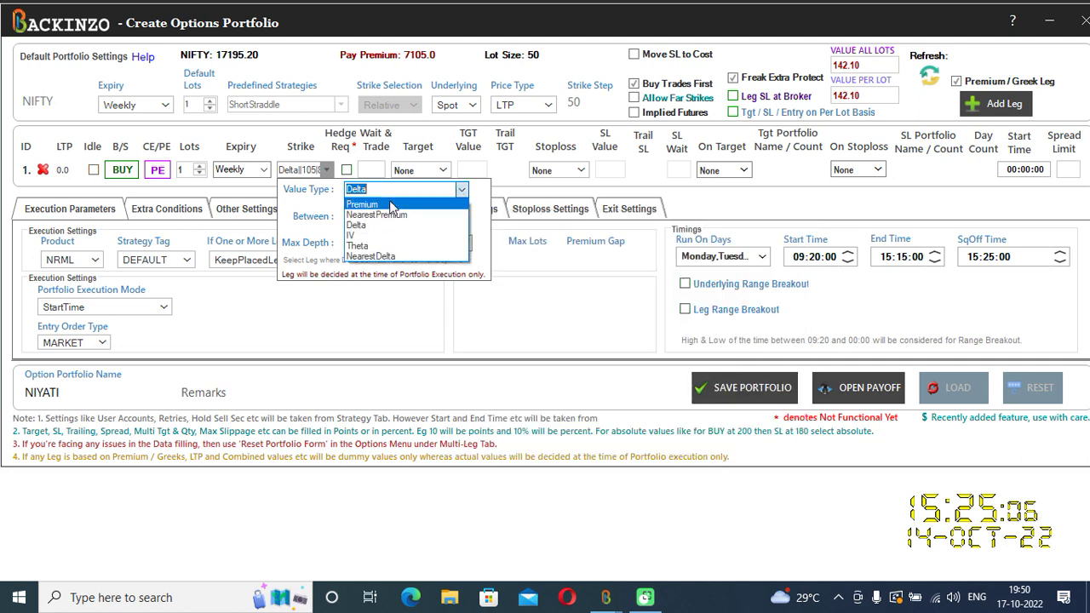
{"action": "left_click", "coordinate": [385, 209]}
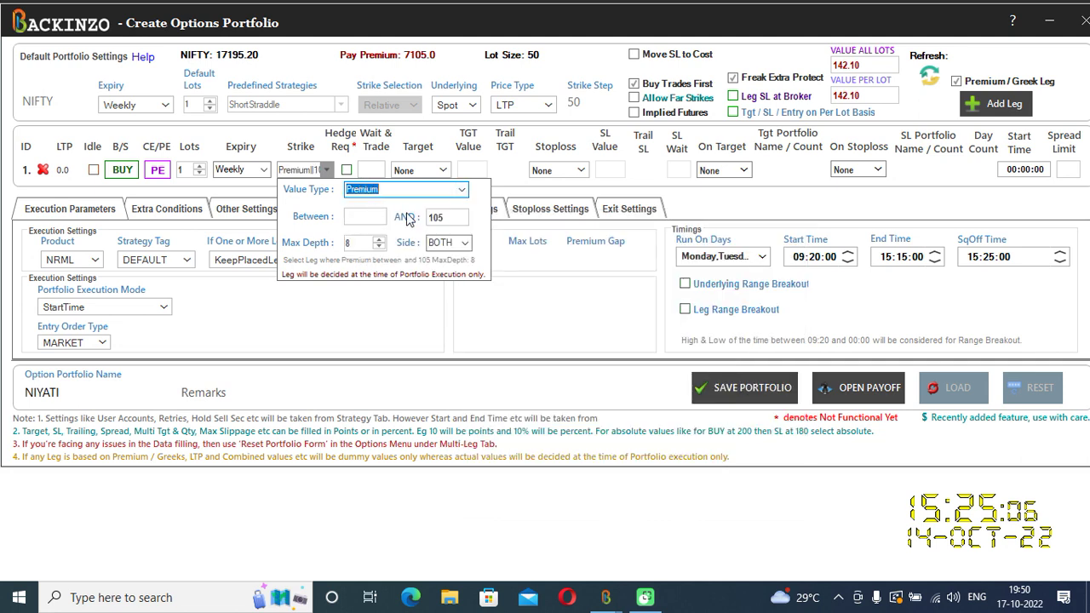
{"action": "left_click", "coordinate": [460, 190]}
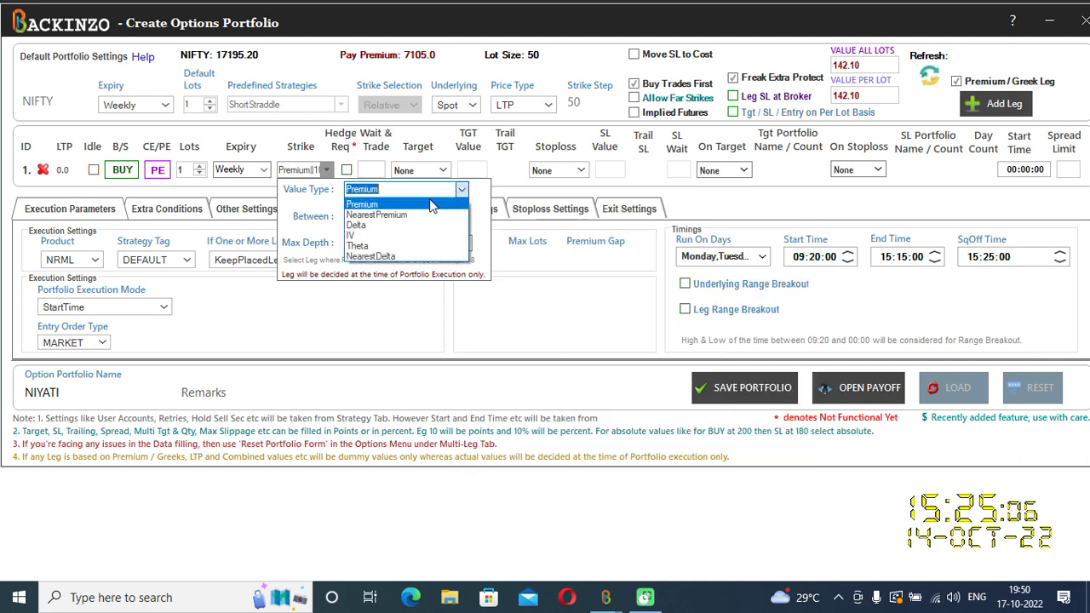
{"action": "left_click", "coordinate": [404, 218]}
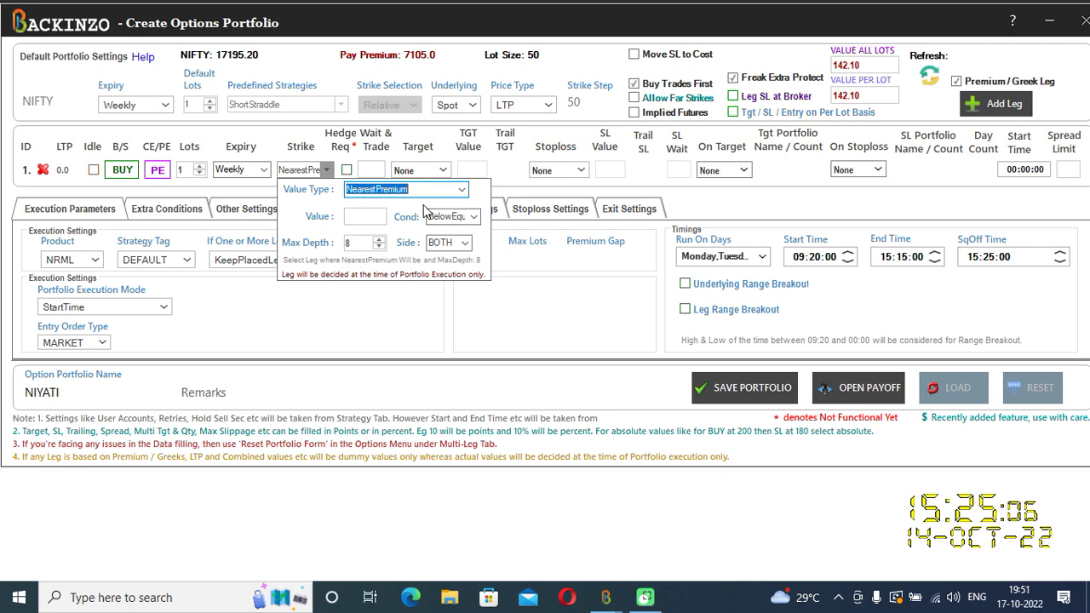
{"action": "left_click", "coordinate": [452, 216]}
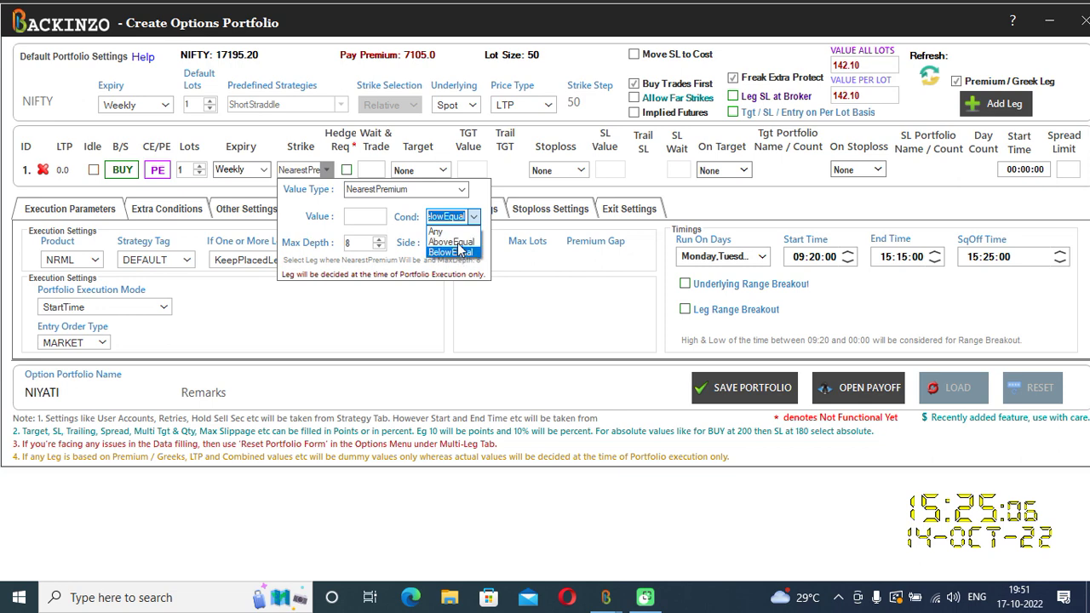
Set leg 1's strike to nearest premium BelowEqual 55 and apply it.
{"action": "left_click", "coordinate": [354, 218]}
{"action": "left_click", "coordinate": [355, 218]}
{"action": "type", "text": "55"}
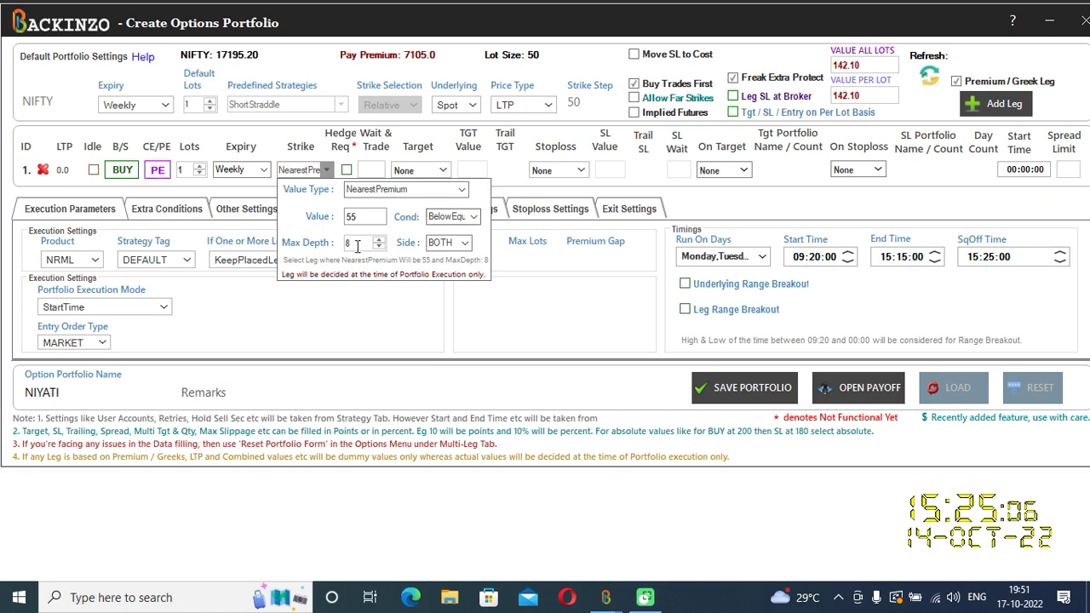
{"action": "left_click", "coordinate": [759, 391]}
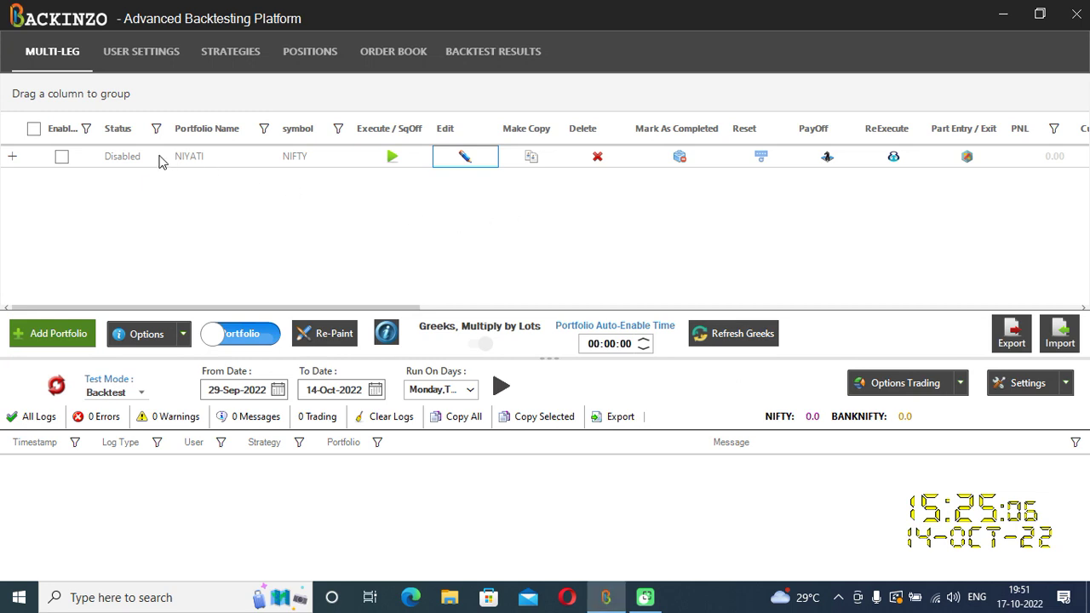
Re-enable NIYATI, recalibrate the data, and run a Backtest-mode test named 'NIYATI 2'.
{"action": "left_click", "coordinate": [63, 157]}
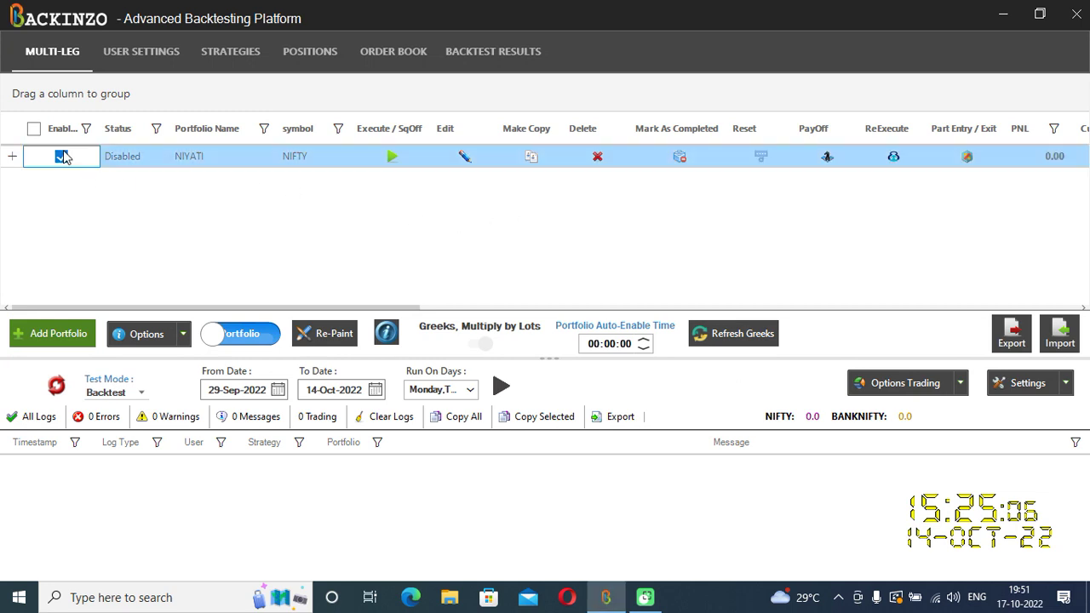
{"action": "left_click", "coordinate": [56, 386]}
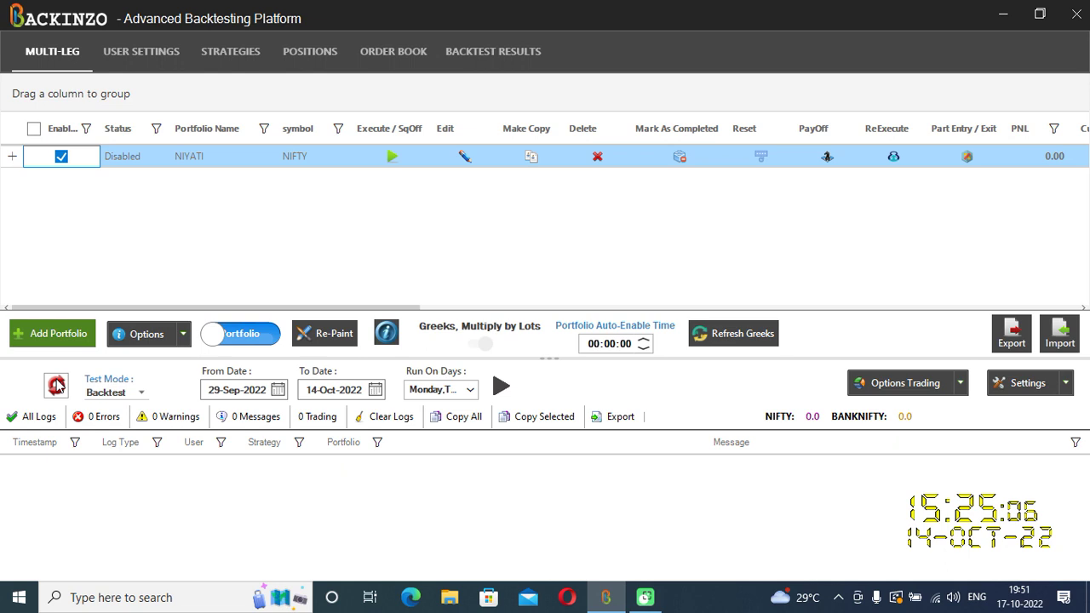
{"action": "left_click", "coordinate": [141, 393]}
{"action": "left_click", "coordinate": [130, 420]}
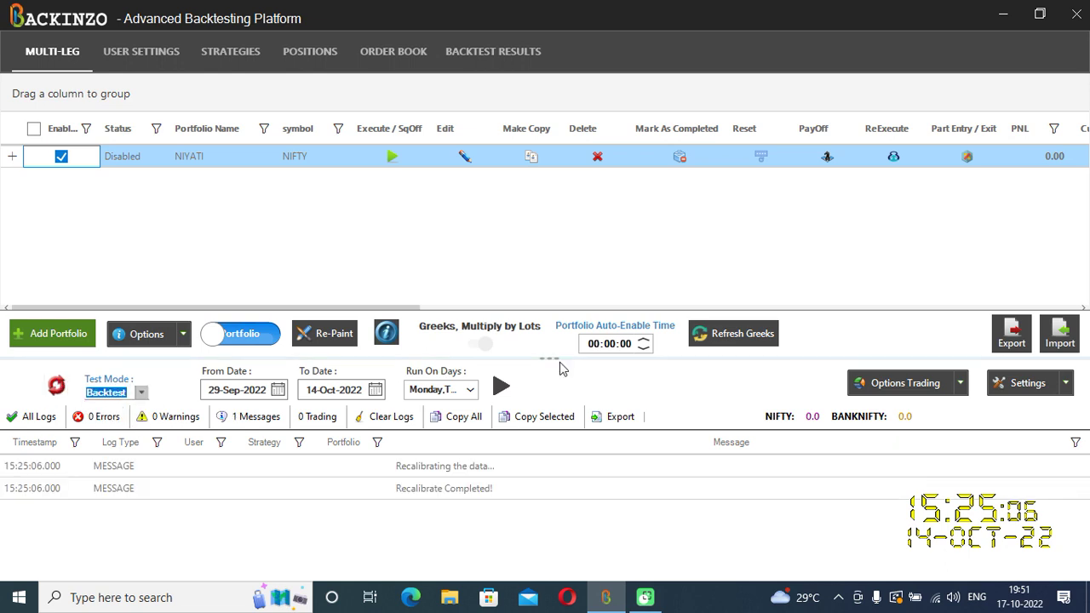
{"action": "left_click", "coordinate": [501, 386]}
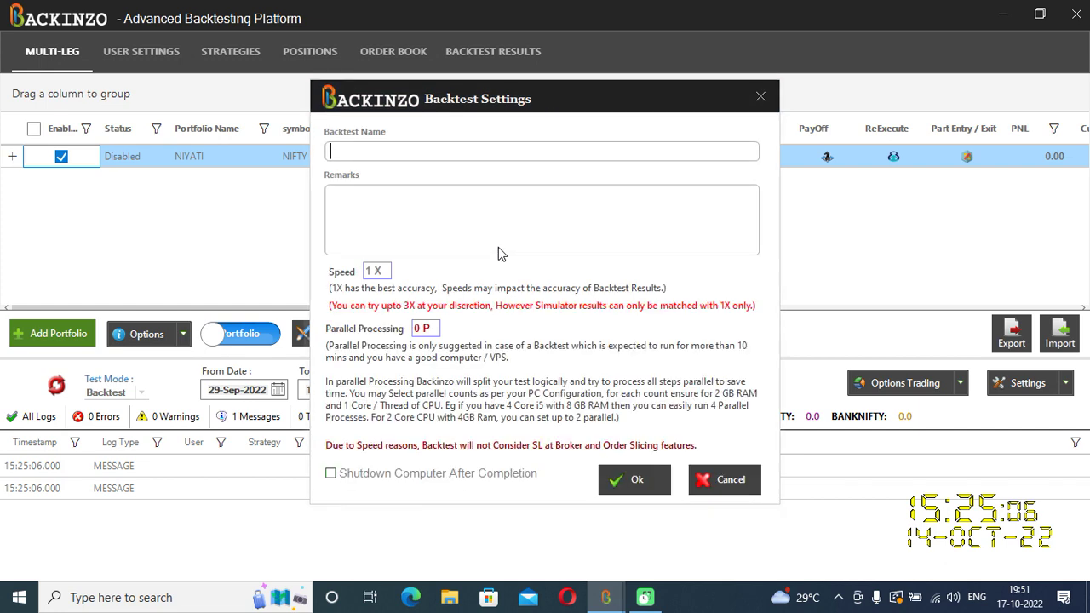
{"action": "type", "text": "NIYATI 2"}
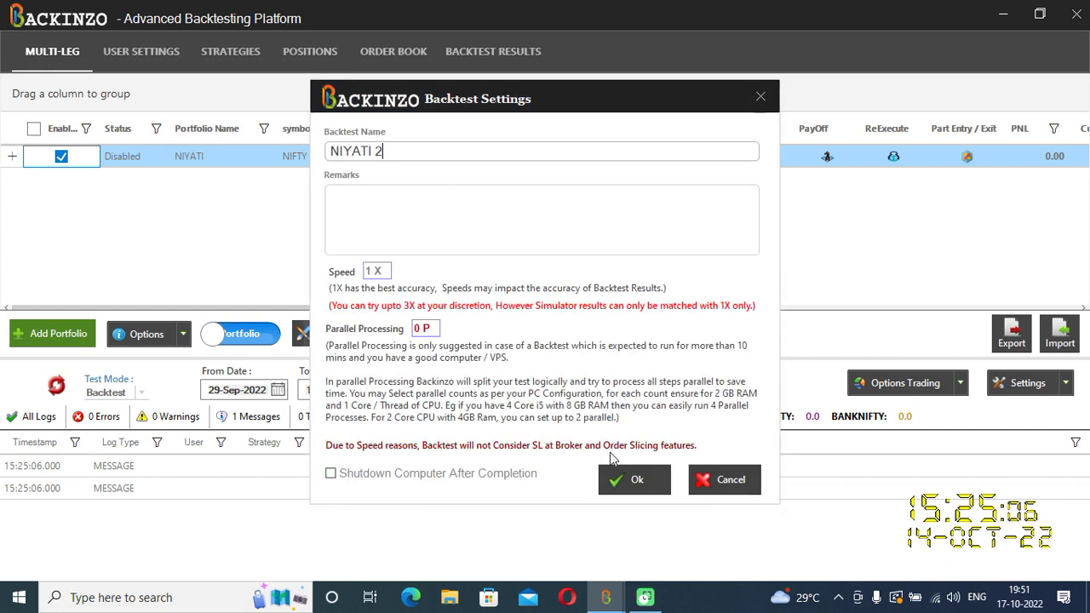
{"action": "left_click", "coordinate": [622, 487]}
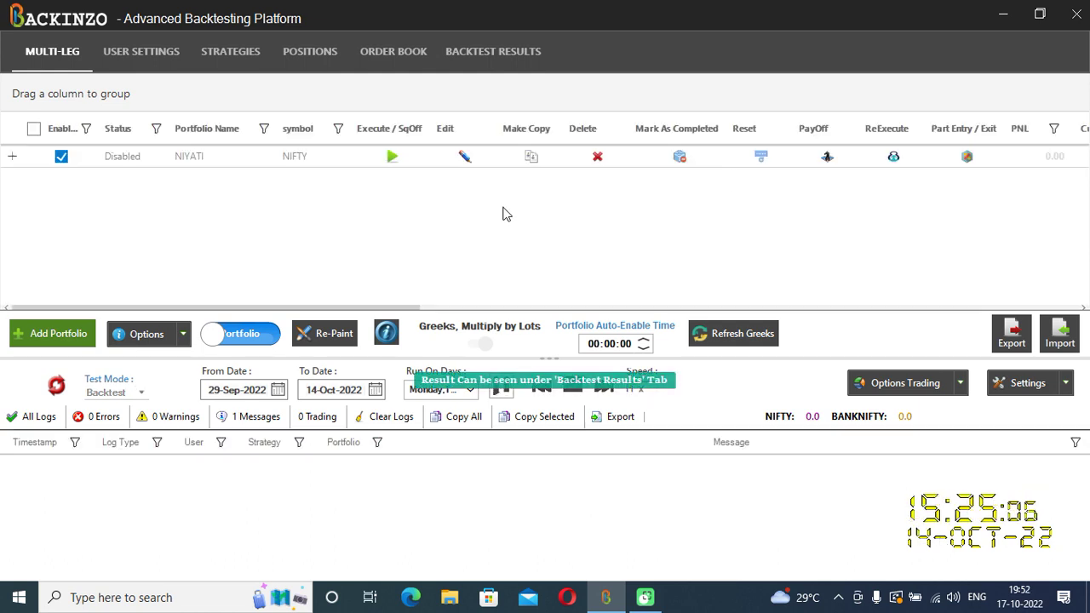
{"action": "left_click", "coordinate": [517, 58]}
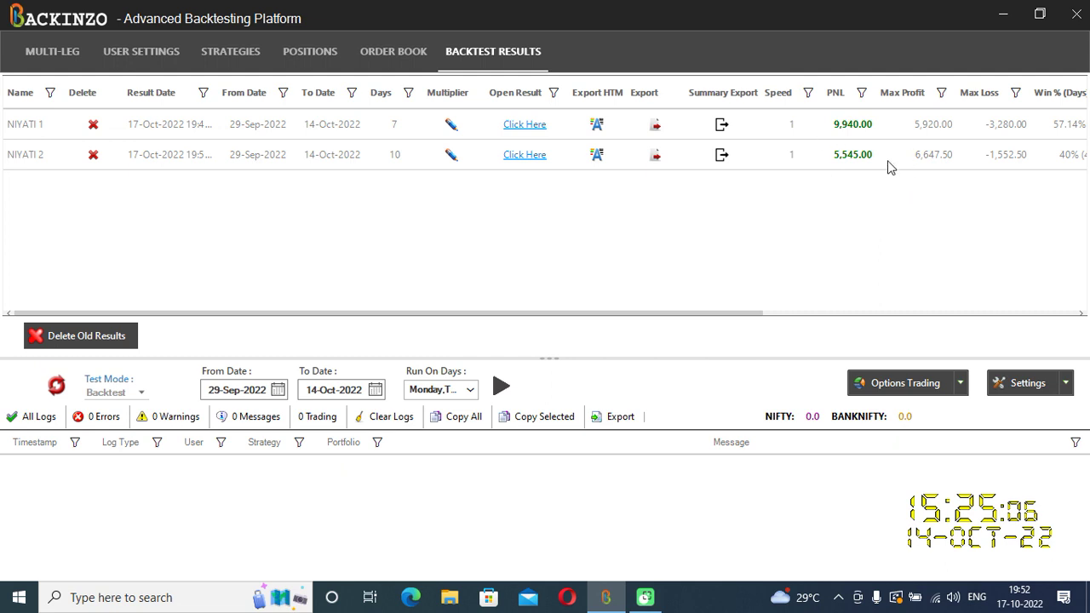
{"action": "left_click", "coordinate": [34, 57]}
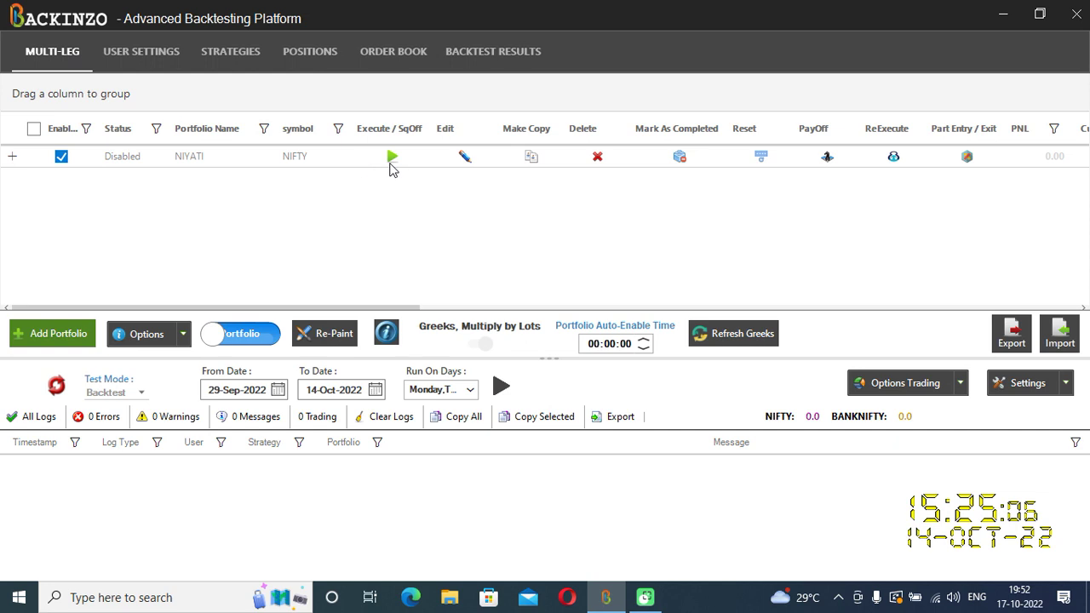
{"action": "left_click", "coordinate": [465, 156]}
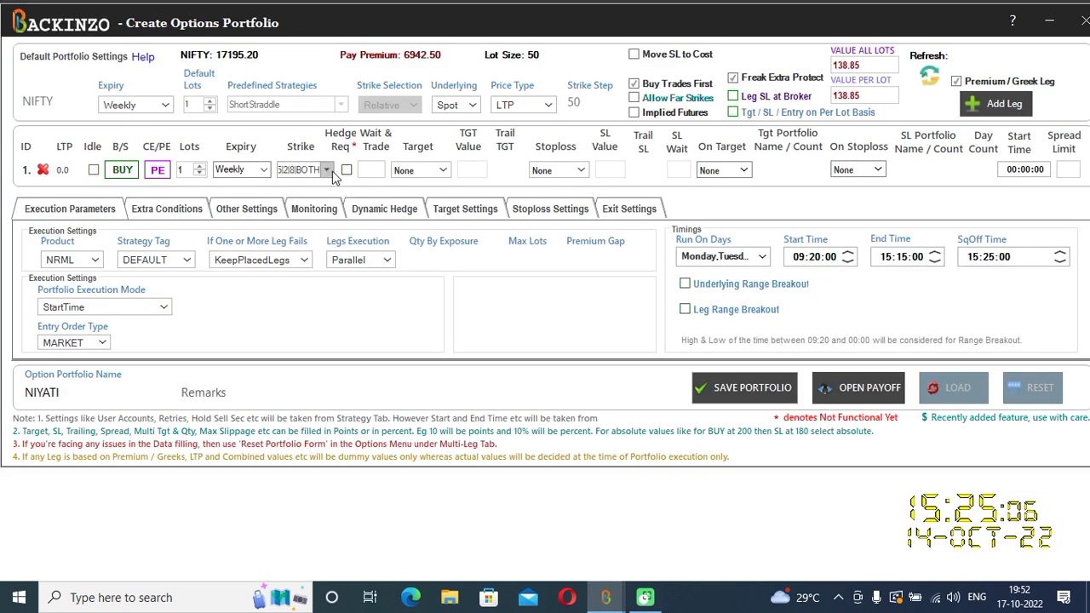
Switch the leg's strike value type to Delta and change the leg from PE to CE.
{"action": "left_click", "coordinate": [326, 170]}
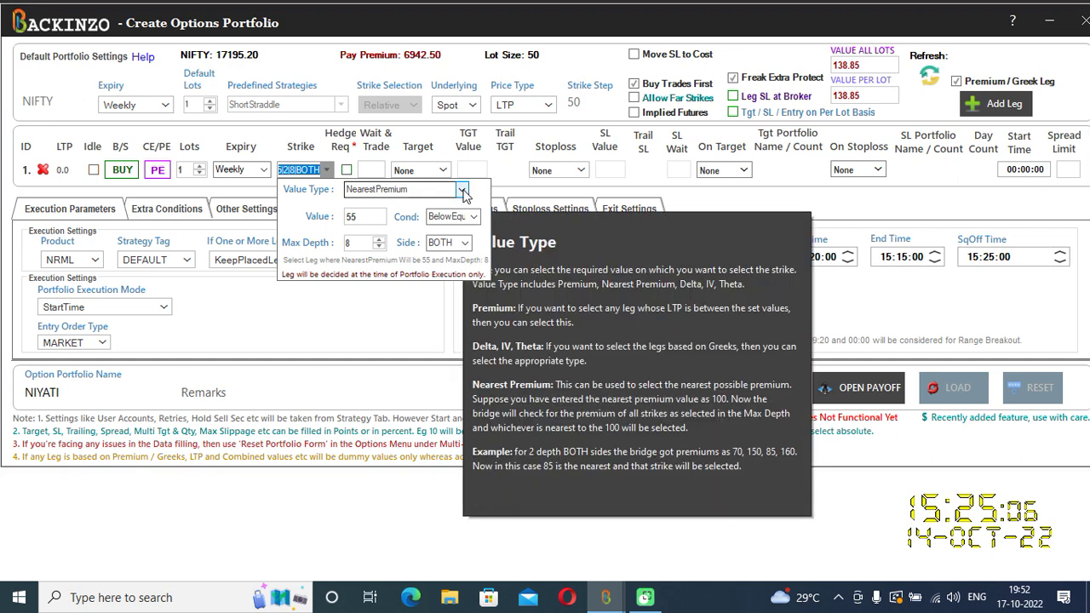
{"action": "left_click", "coordinate": [462, 190]}
{"action": "left_click", "coordinate": [394, 228]}
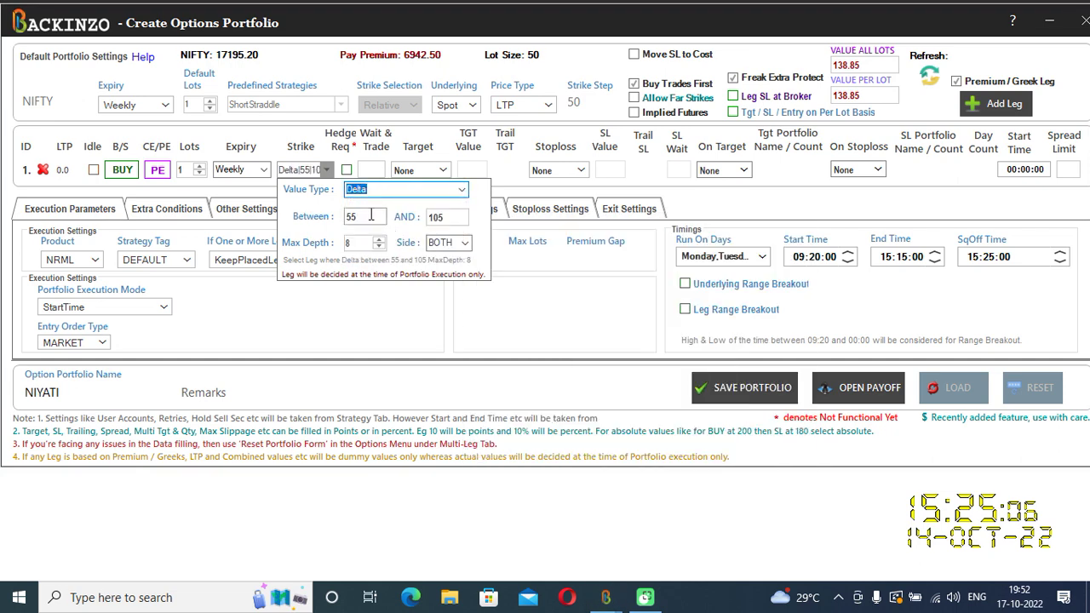
{"action": "left_click", "coordinate": [368, 216]}
{"action": "key", "text": "BackSpace"}
{"action": "key", "text": "BackSpace"}
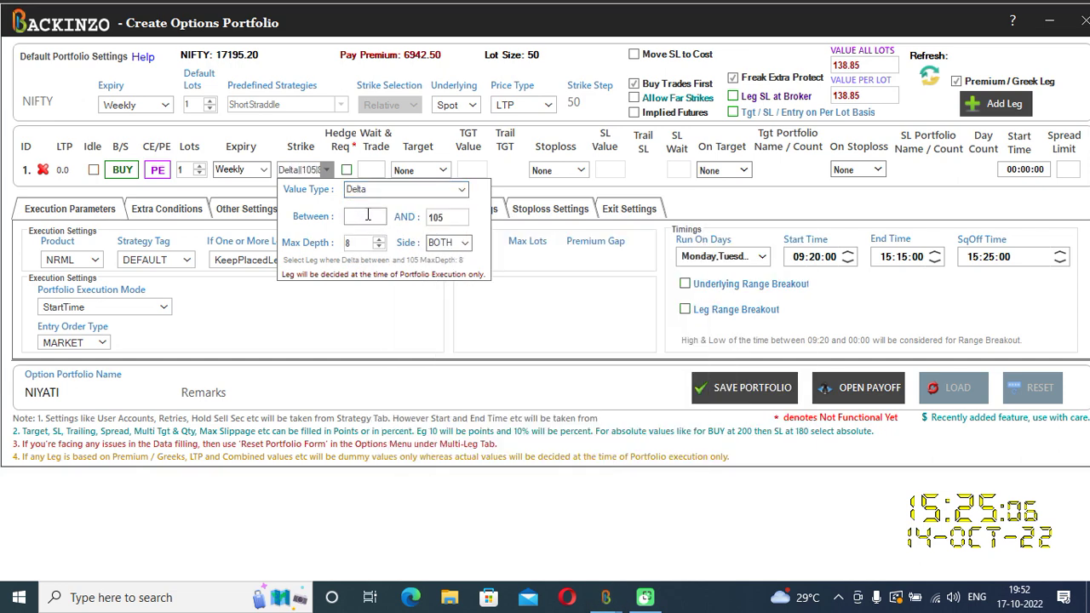
{"action": "left_click", "coordinate": [158, 172]}
{"action": "left_click", "coordinate": [157, 171]}
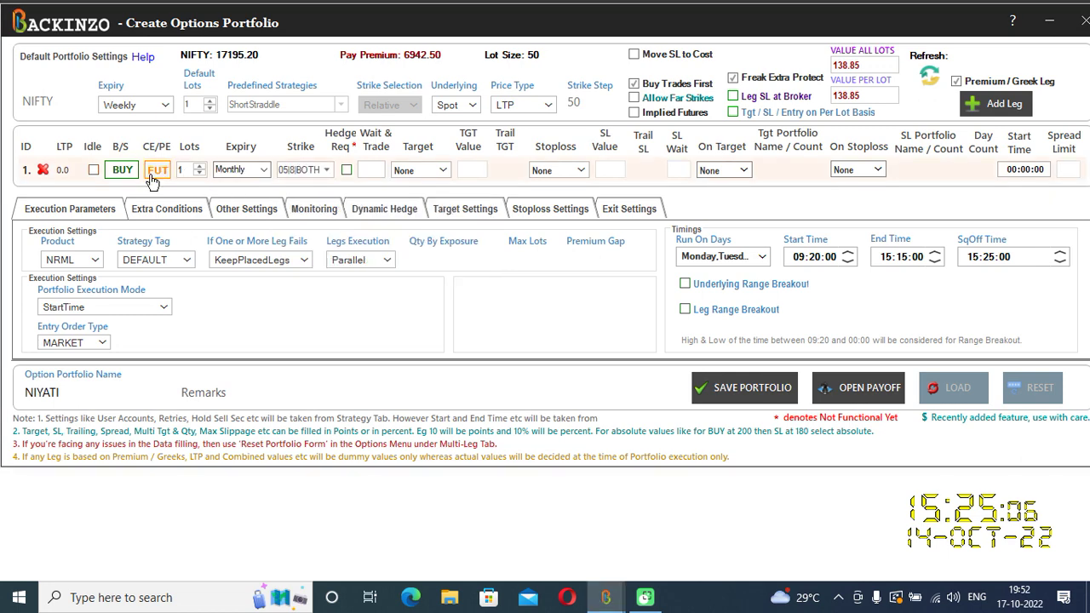
Enter the delta range 0.25 to 0.30, save the portfolio, and tick NIYATI.
{"action": "left_click", "coordinate": [329, 172]}
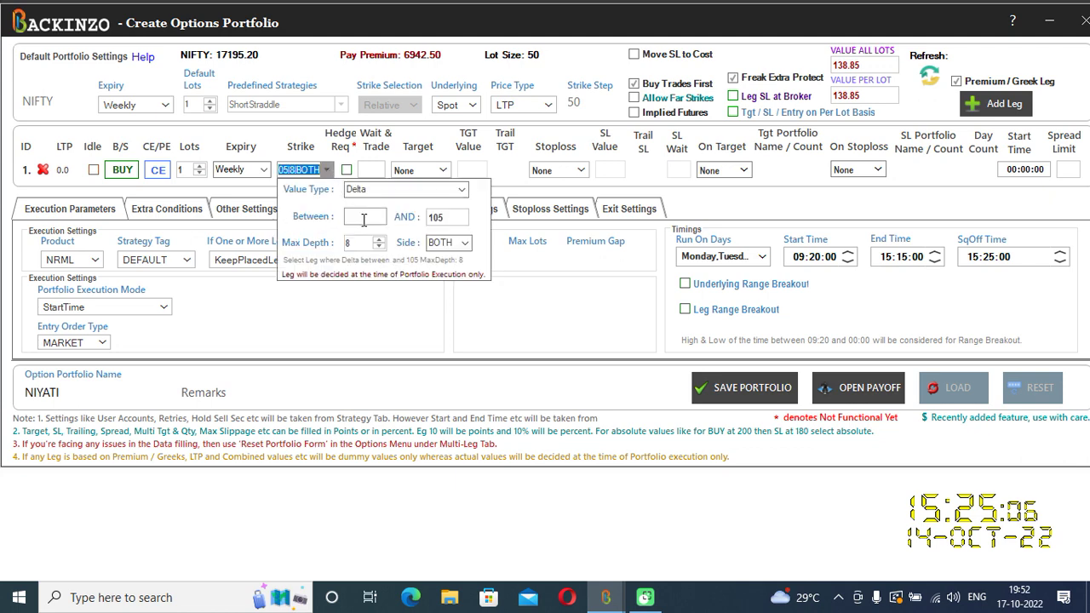
{"action": "mouse_move", "coordinate": [441, 218]}
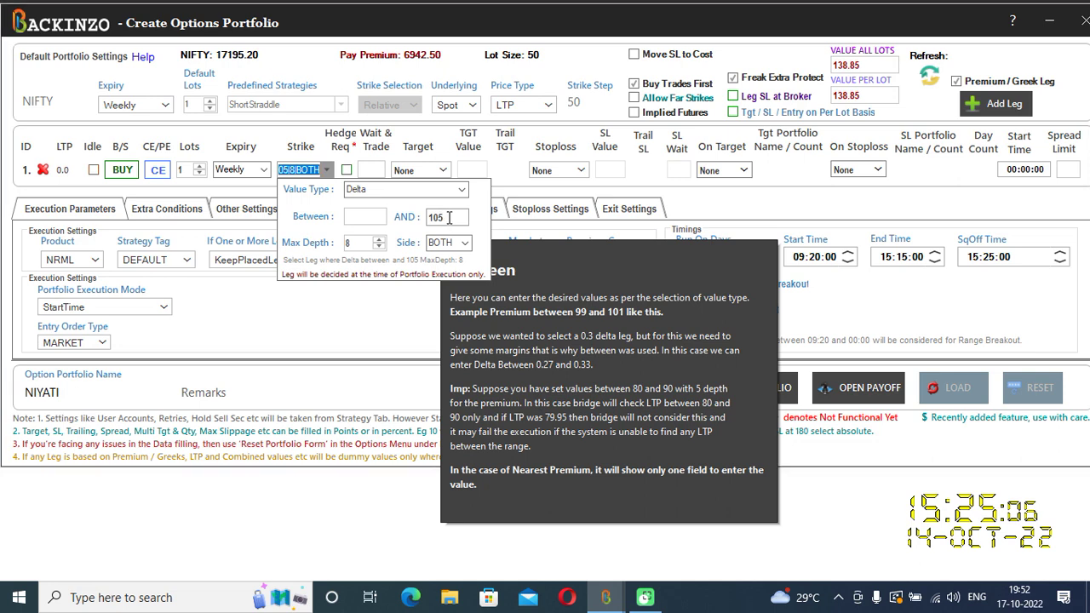
{"action": "key", "text": "BackSpace"}
{"action": "key", "text": "BackSpace"}
{"action": "key", "text": "BackSpace"}
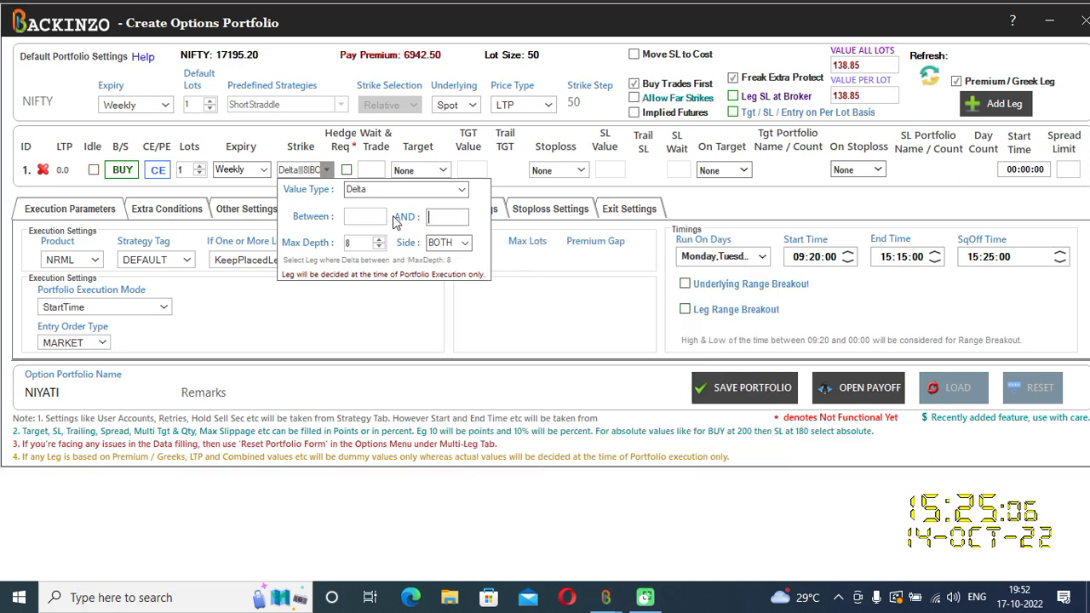
{"action": "left_click", "coordinate": [367, 215]}
{"action": "type", "text": "0.25"}
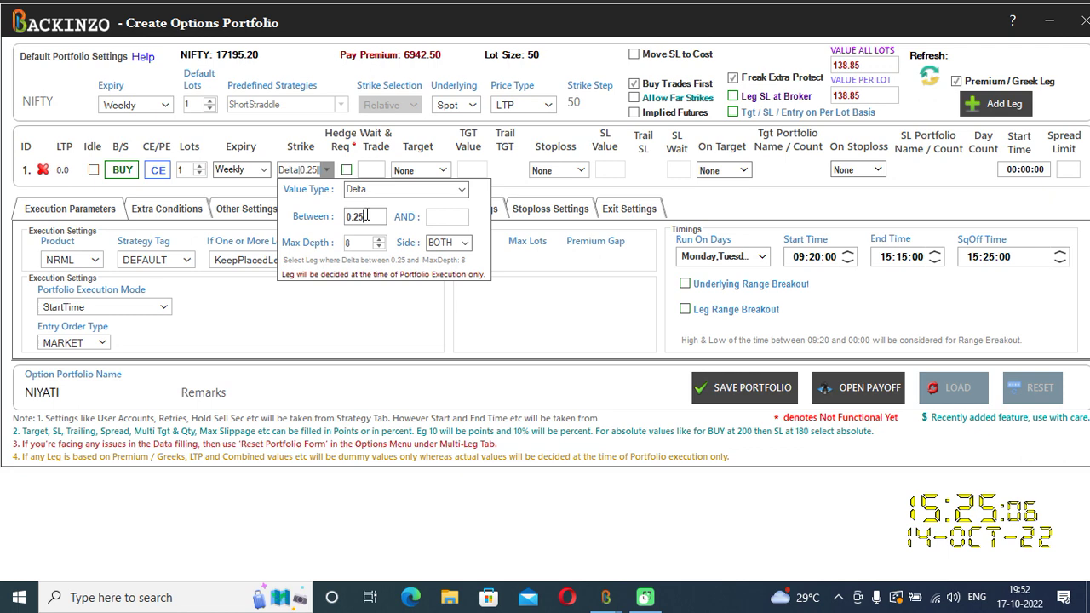
{"action": "left_click", "coordinate": [458, 220]}
{"action": "type", "text": "0.30"}
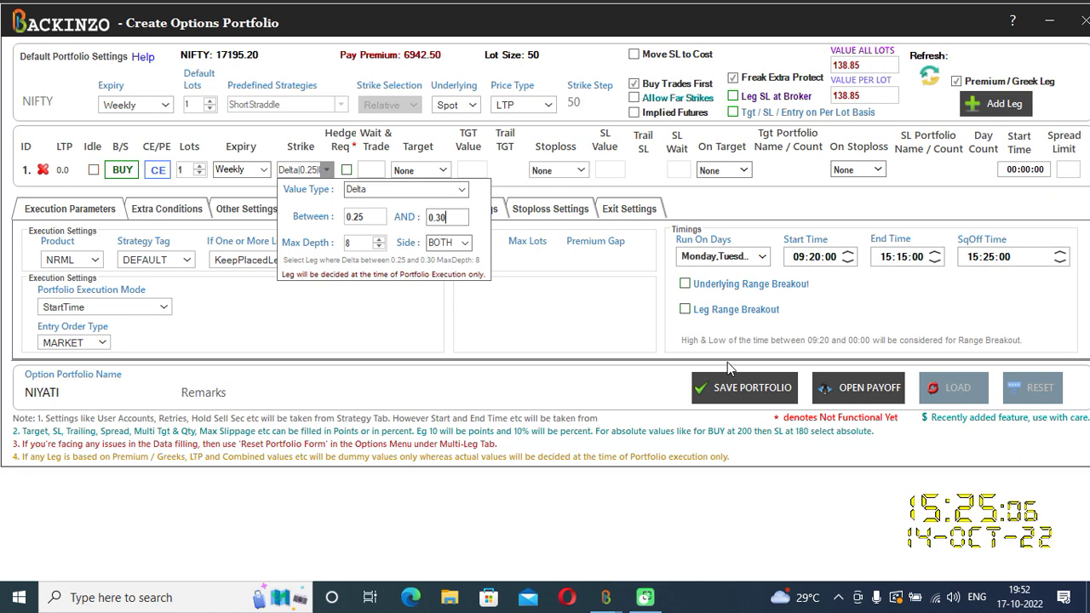
{"action": "left_click", "coordinate": [728, 388]}
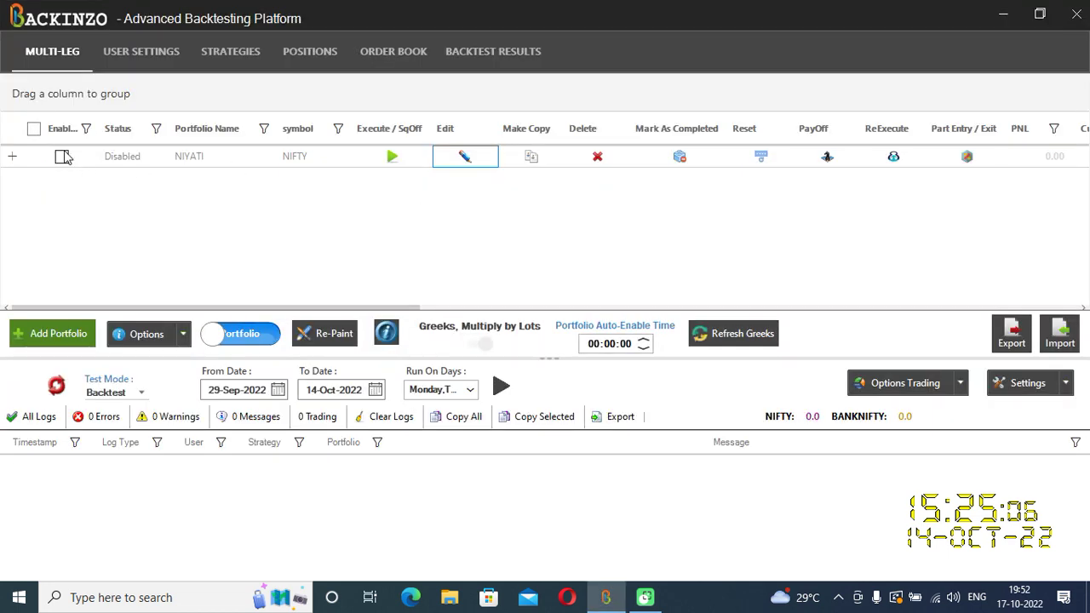
{"action": "left_click", "coordinate": [62, 155]}
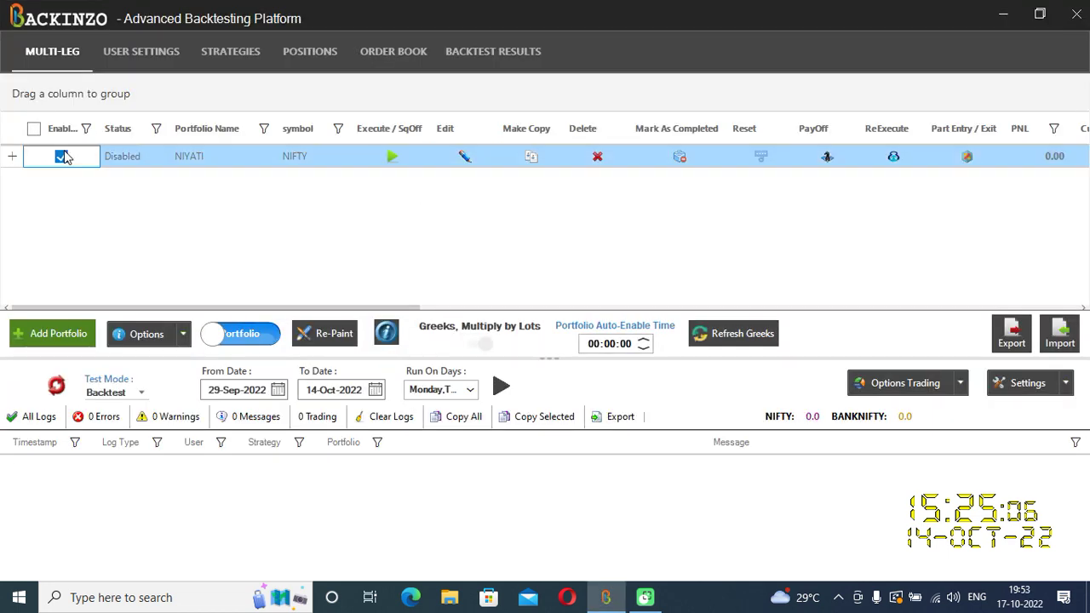
Recalibrate, run the NIYATI 3 backtest, and open the Backtest Results list.
{"action": "left_click", "coordinate": [58, 384]}
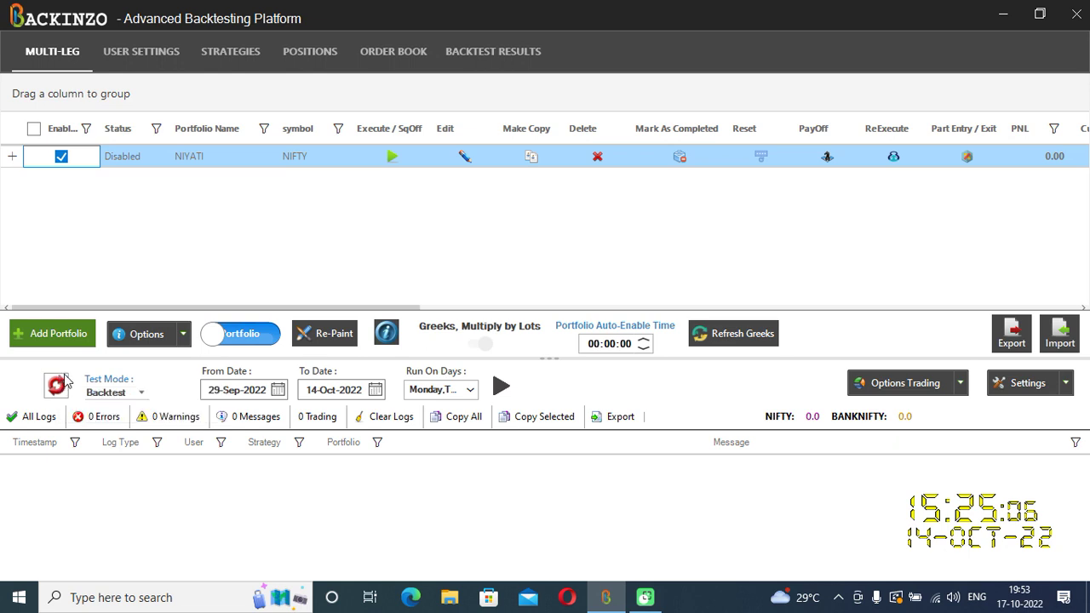
{"action": "left_click", "coordinate": [502, 387]}
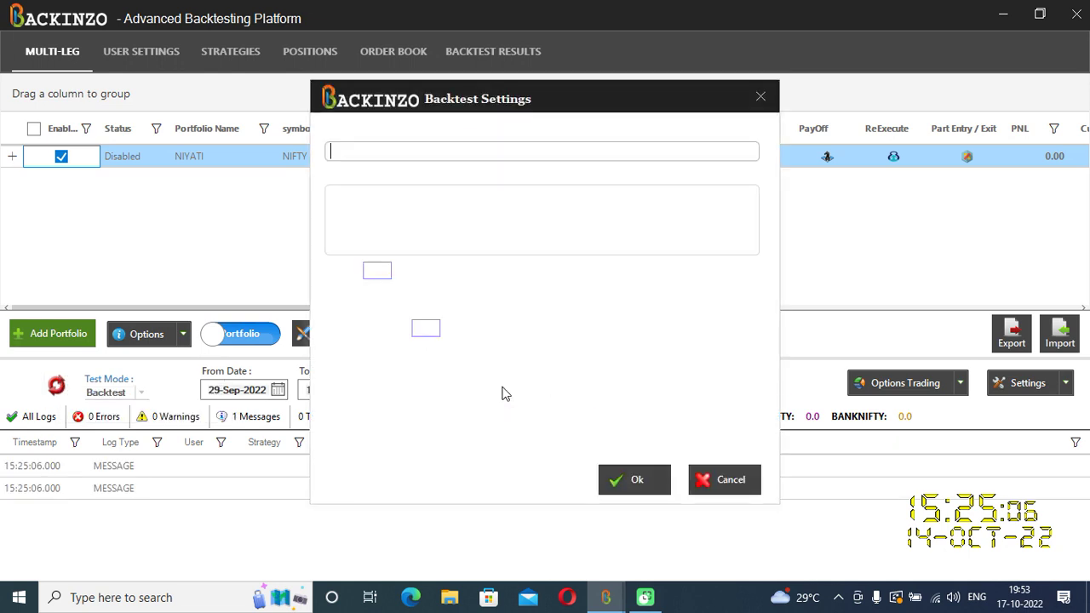
{"action": "type", "text": "ATI 3"}
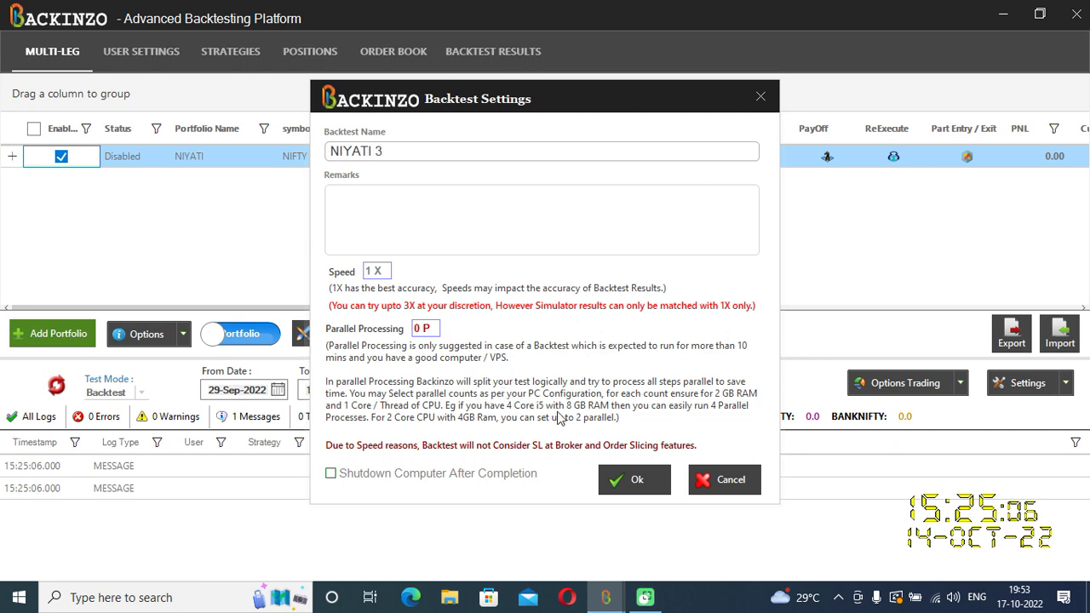
{"action": "left_click", "coordinate": [653, 492]}
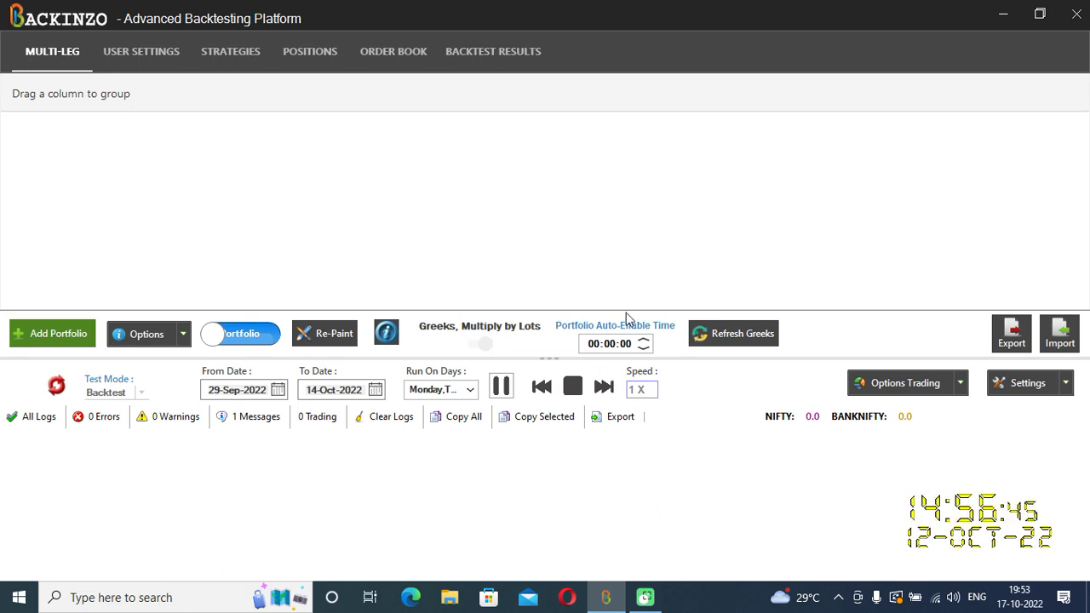
{"action": "left_click", "coordinate": [499, 53]}
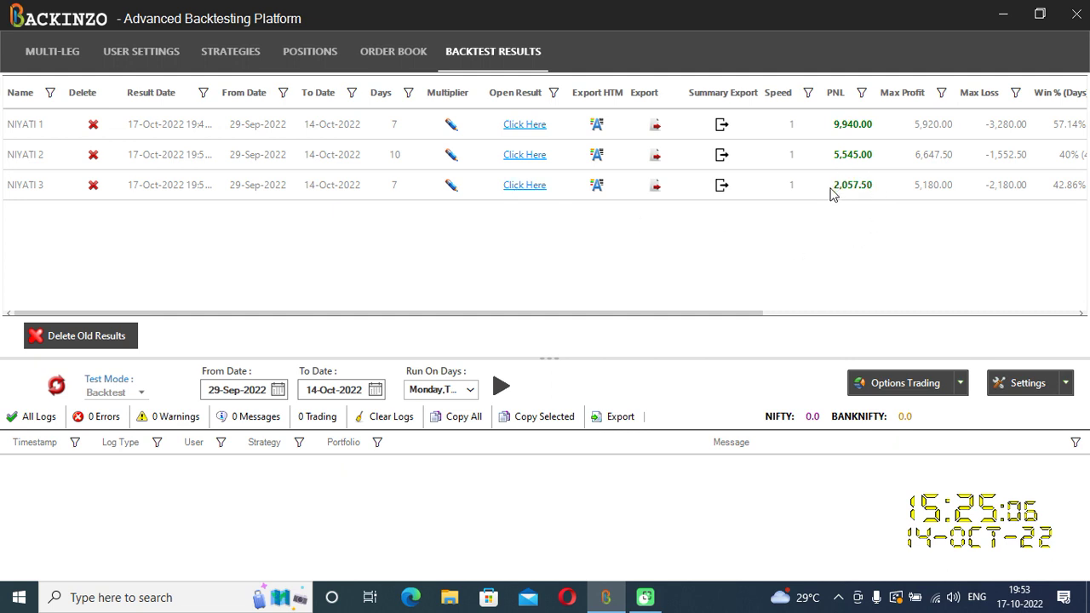
{"action": "left_click", "coordinate": [65, 54]}
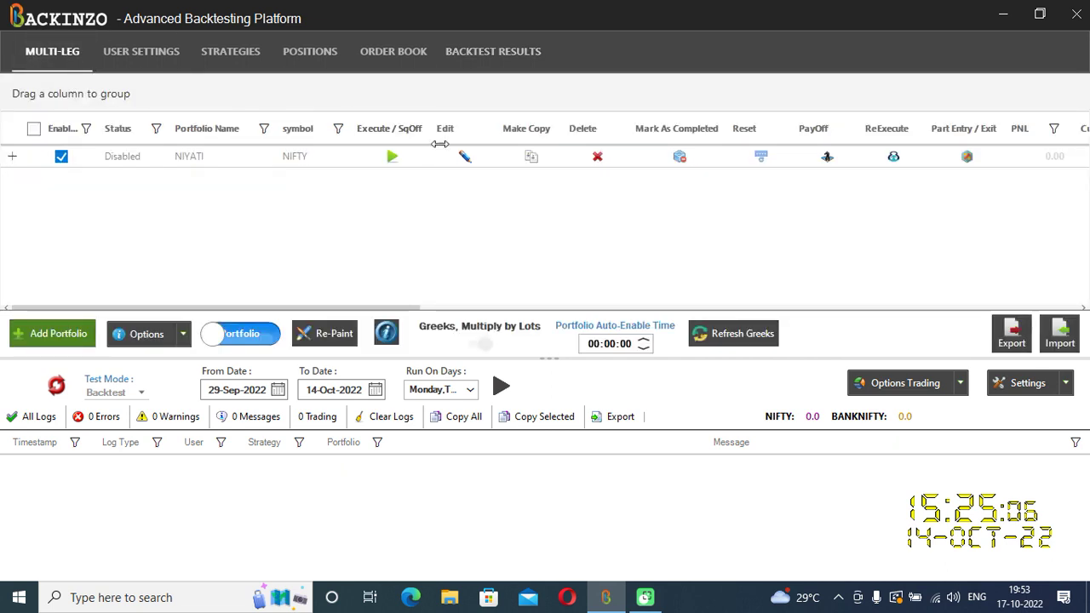
{"action": "left_click", "coordinate": [464, 157]}
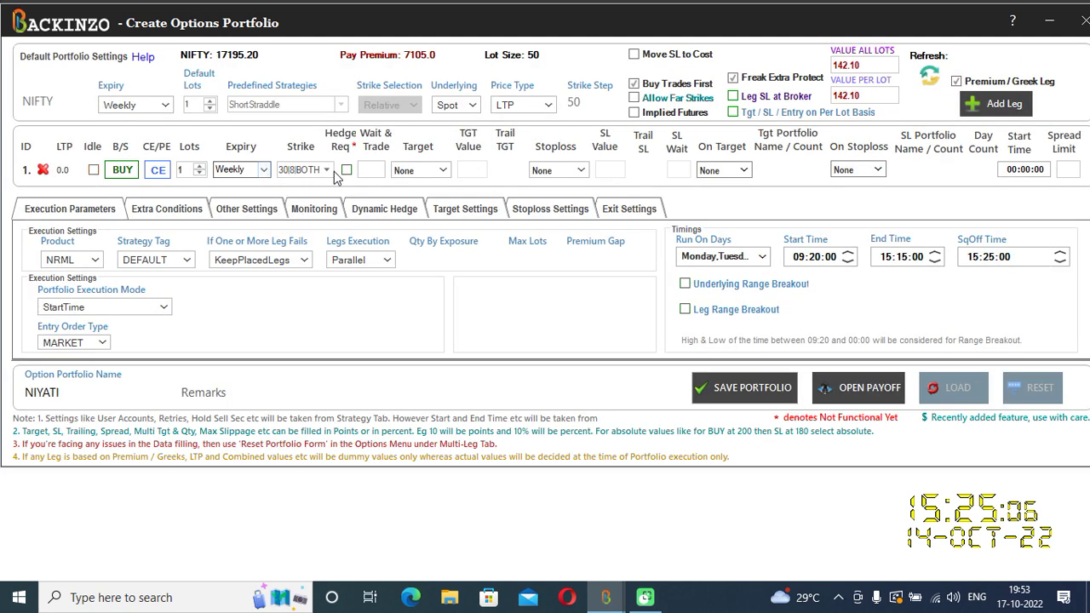
Set the strike value type to Theta, clear the old 0.25/0.30 bounds, and switch the leg to PE.
{"action": "left_click", "coordinate": [327, 170]}
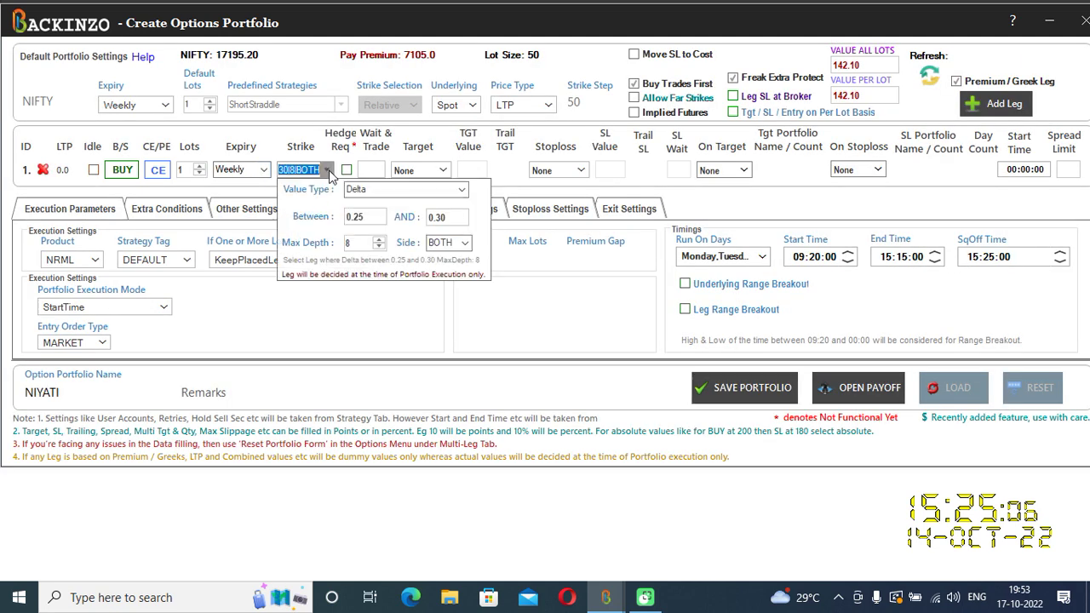
{"action": "left_click", "coordinate": [460, 191]}
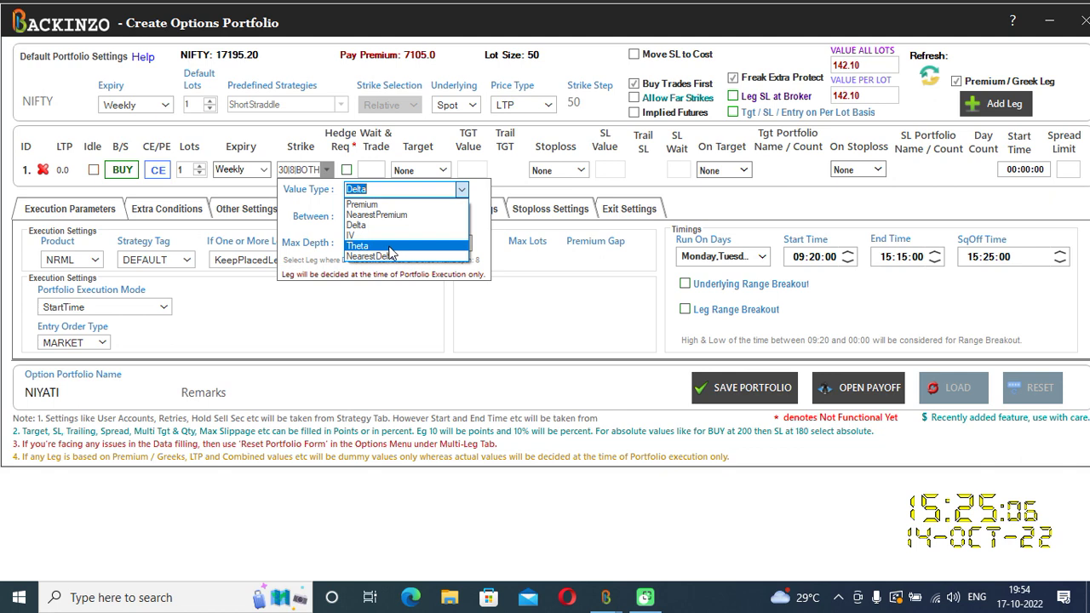
{"action": "left_click", "coordinate": [391, 248]}
{"action": "left_click", "coordinate": [377, 217]}
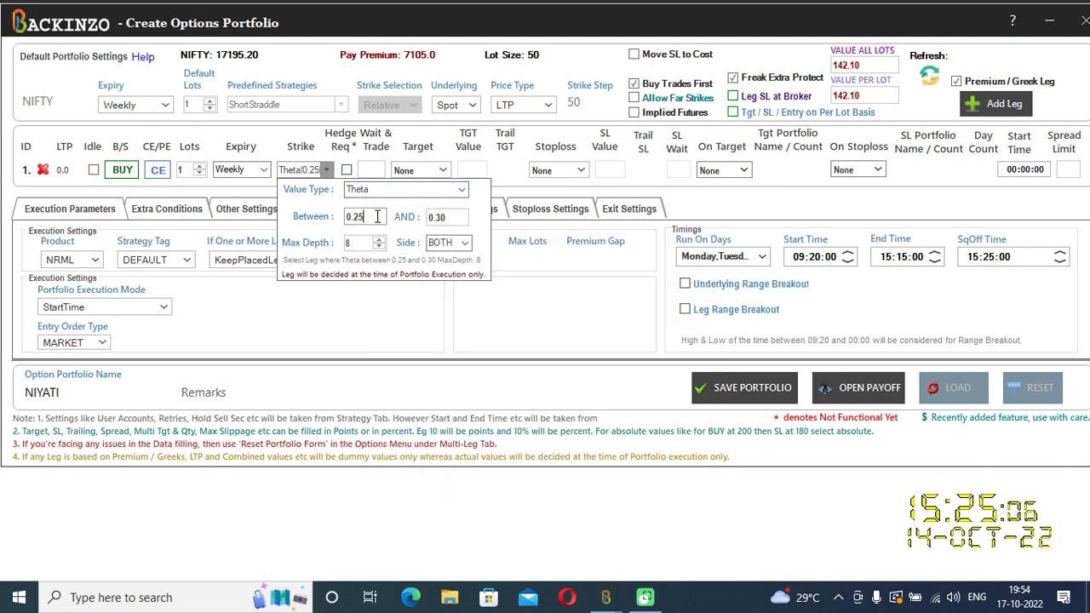
{"action": "key", "text": "BackSpace"}
{"action": "key", "text": "BackSpace"}
{"action": "key", "text": "BackSpace"}
{"action": "key", "text": "BackSpace"}
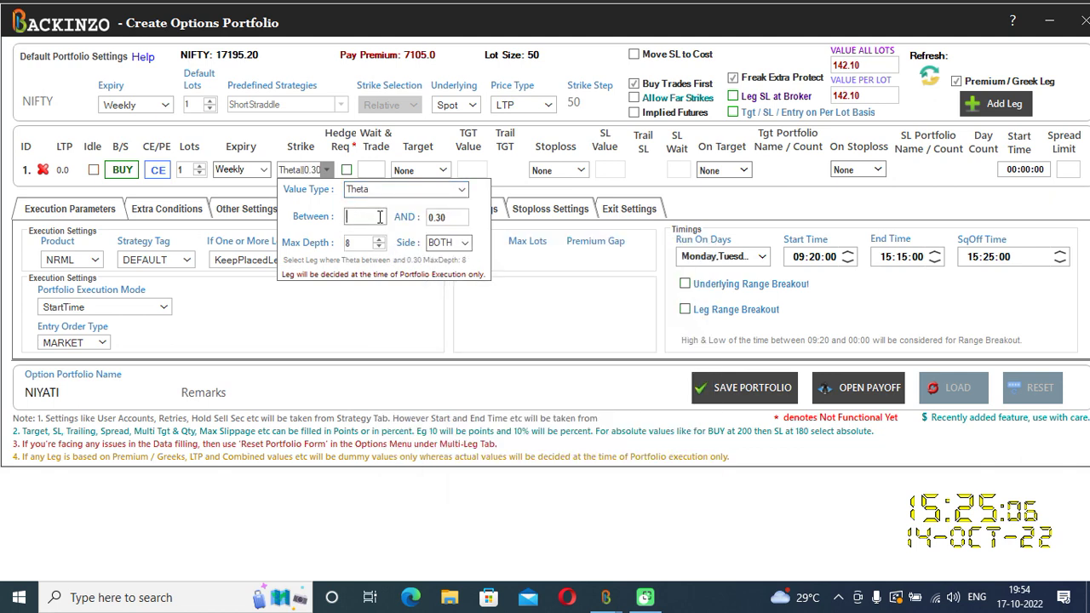
{"action": "left_click", "coordinate": [458, 218]}
{"action": "key", "text": "BackSpace"}
{"action": "key", "text": "BackSpace"}
{"action": "key", "text": "BackSpace"}
{"action": "key", "text": "BackSpace"}
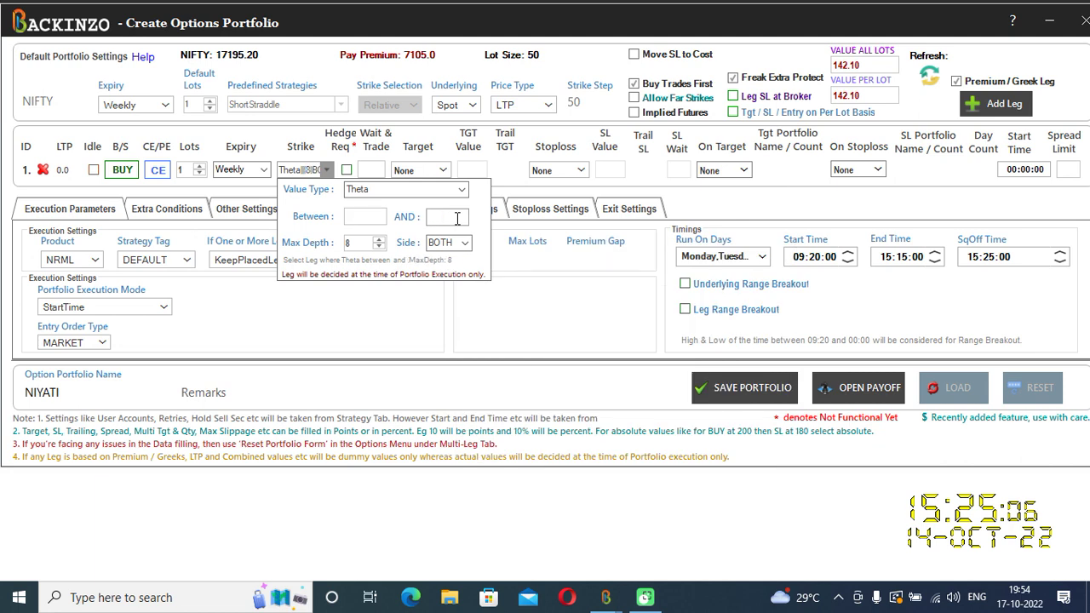
{"action": "left_click", "coordinate": [157, 170]}
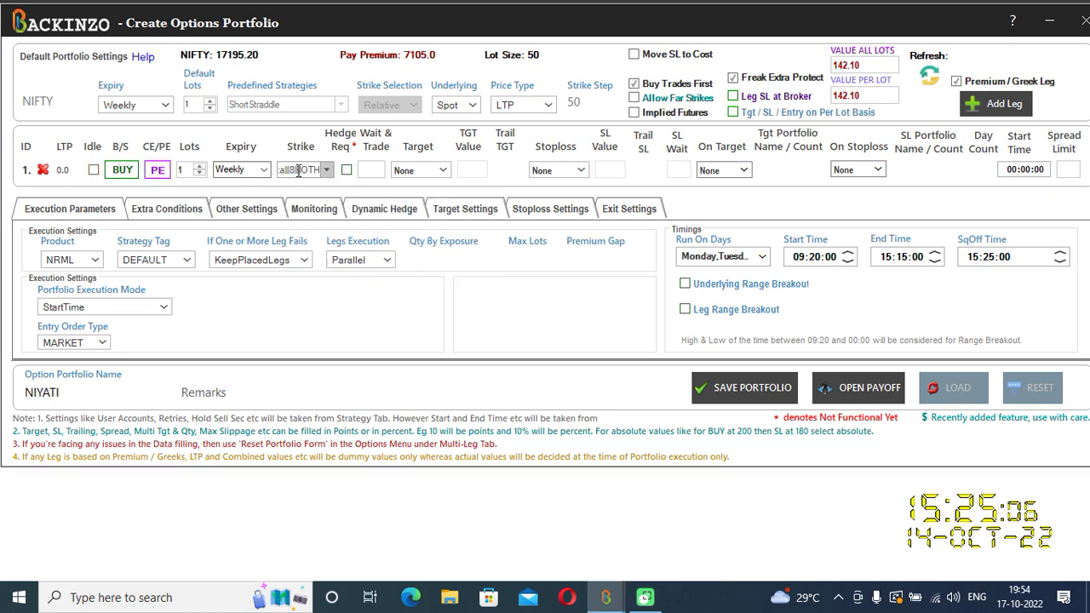
Enter theta bounds -12 and -19 and attempt to save the portfolio.
{"action": "left_click", "coordinate": [325, 170]}
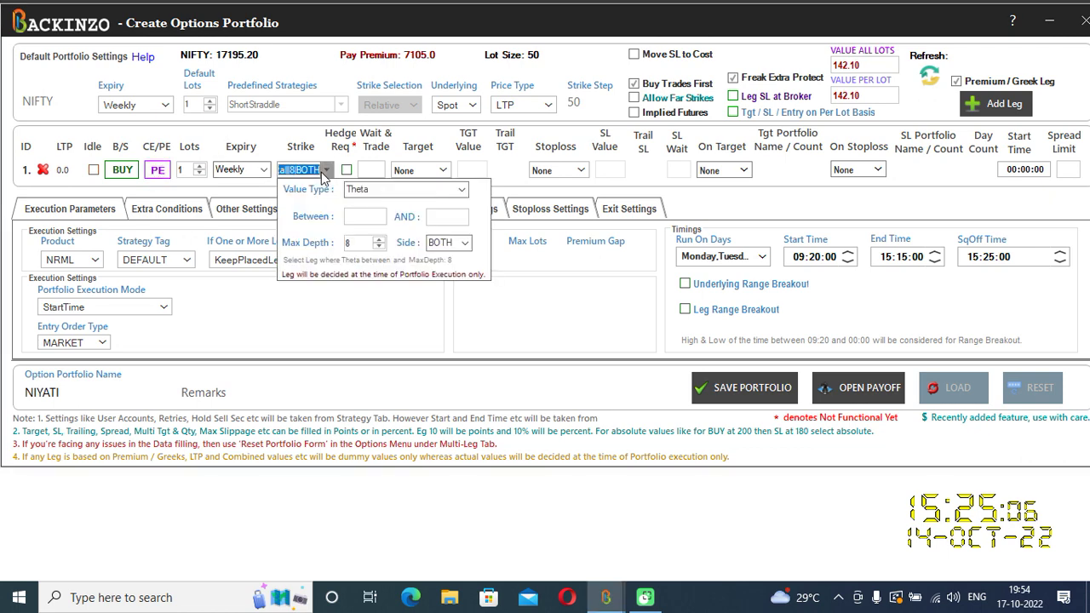
{"action": "left_click", "coordinate": [368, 216]}
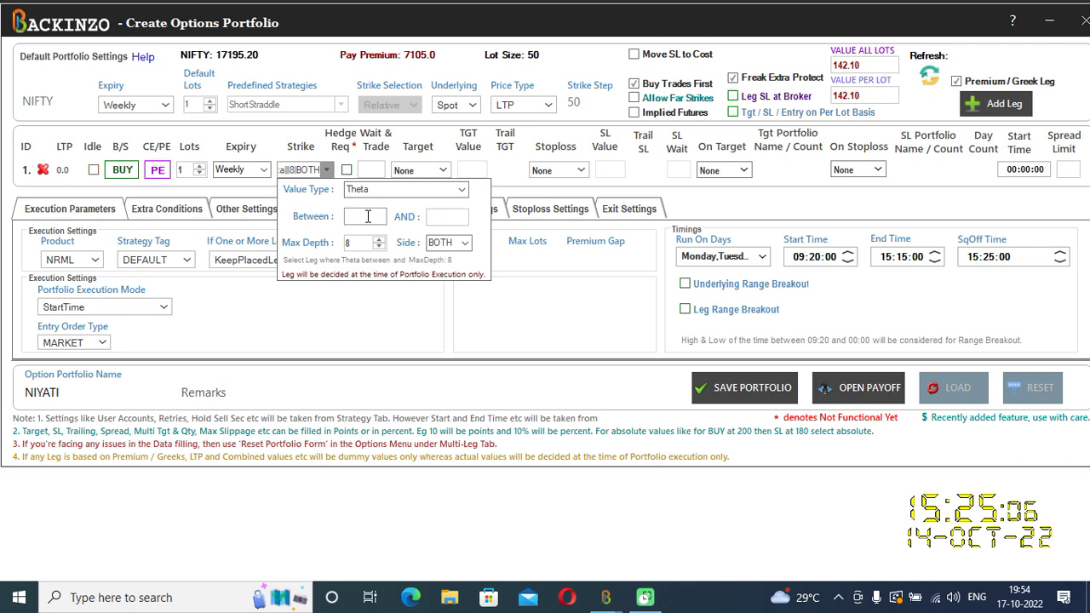
{"action": "type", "text": "-12"}
{"action": "left_click", "coordinate": [450, 218]}
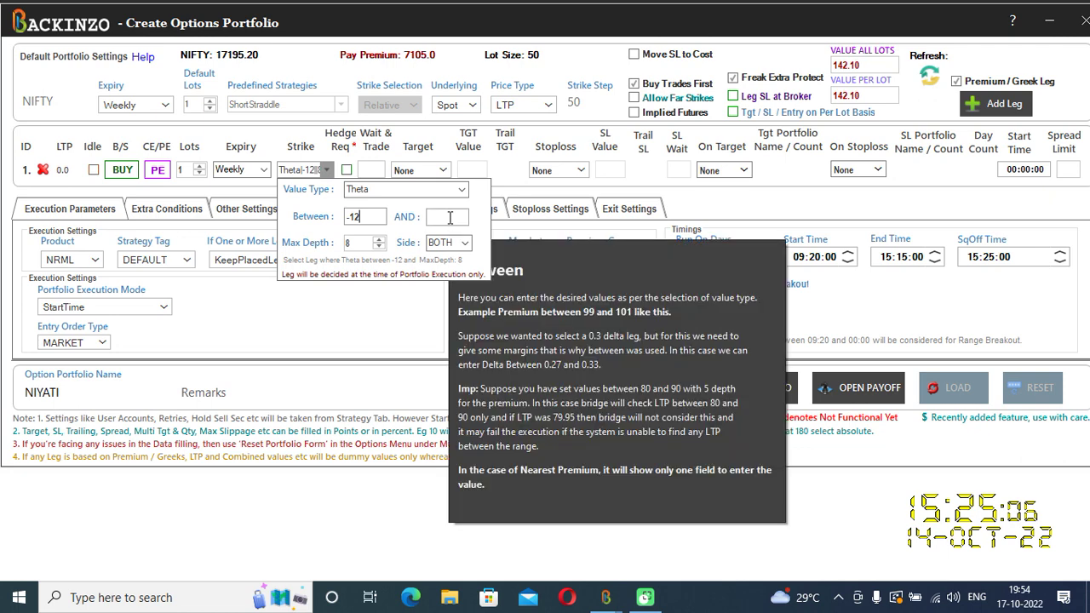
{"action": "type", "text": "-19"}
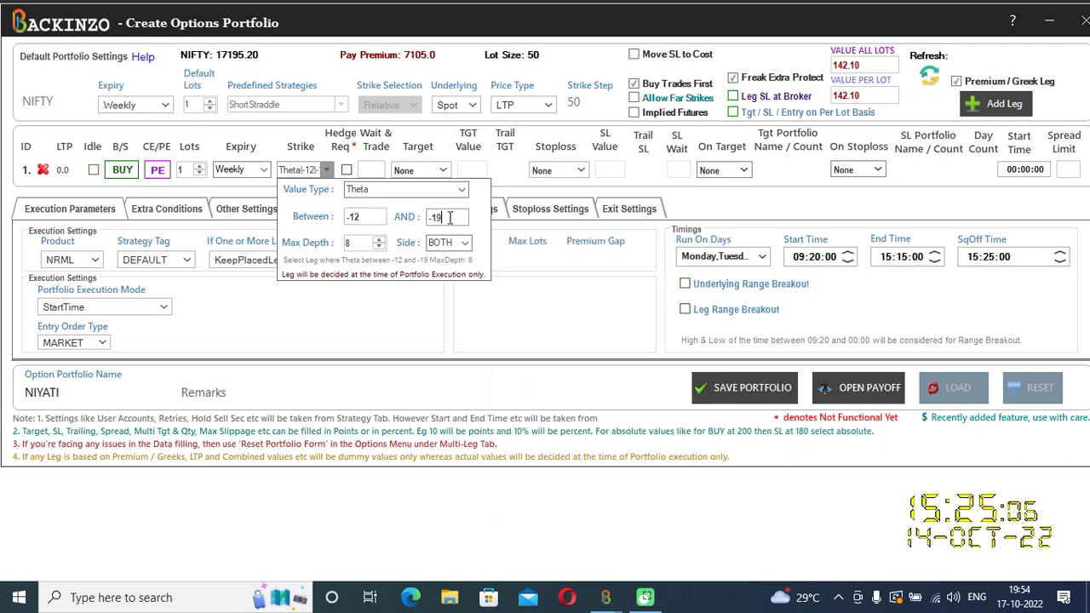
{"action": "left_click", "coordinate": [716, 382]}
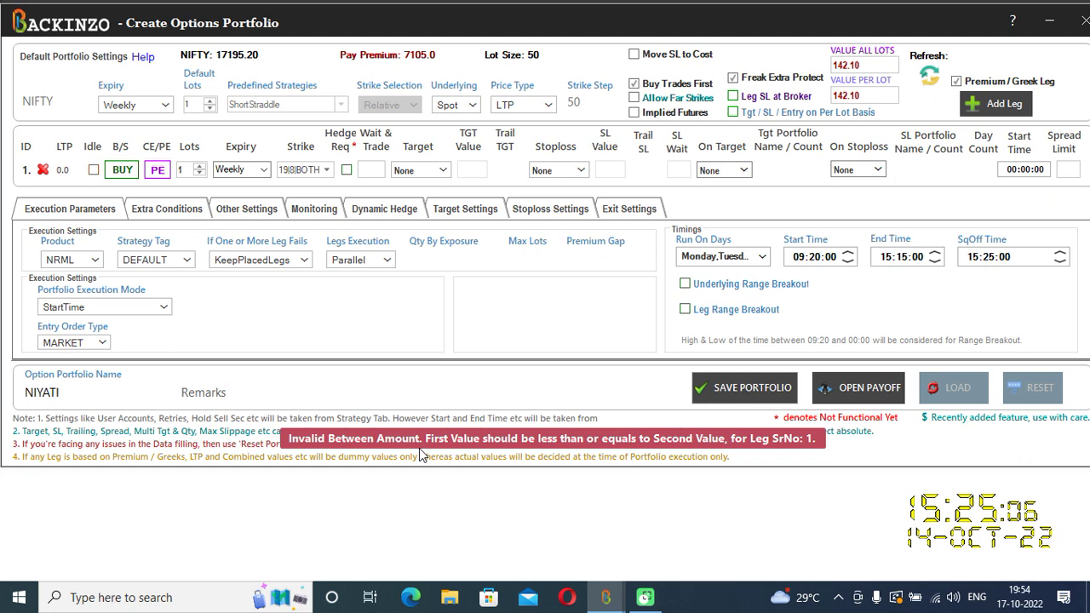
Correct the theta range to -19 to -12 and save the NIYATI portfolio.
{"action": "left_click", "coordinate": [328, 170]}
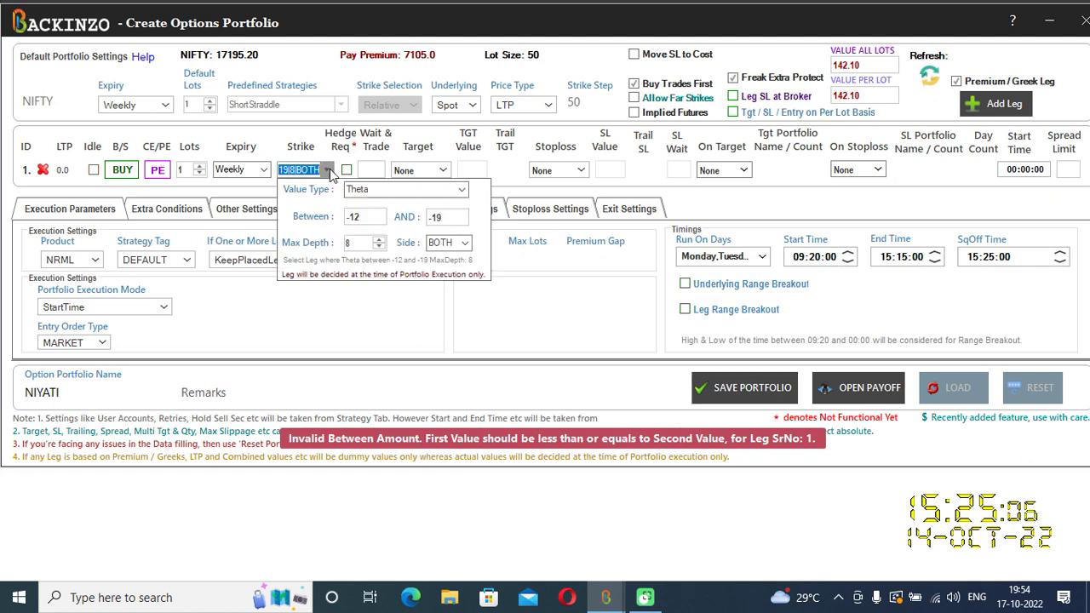
{"action": "left_click", "coordinate": [381, 216]}
{"action": "key", "text": "BackSpace"}
{"action": "key", "text": "BackSpace"}
{"action": "key", "text": "BackSpace"}
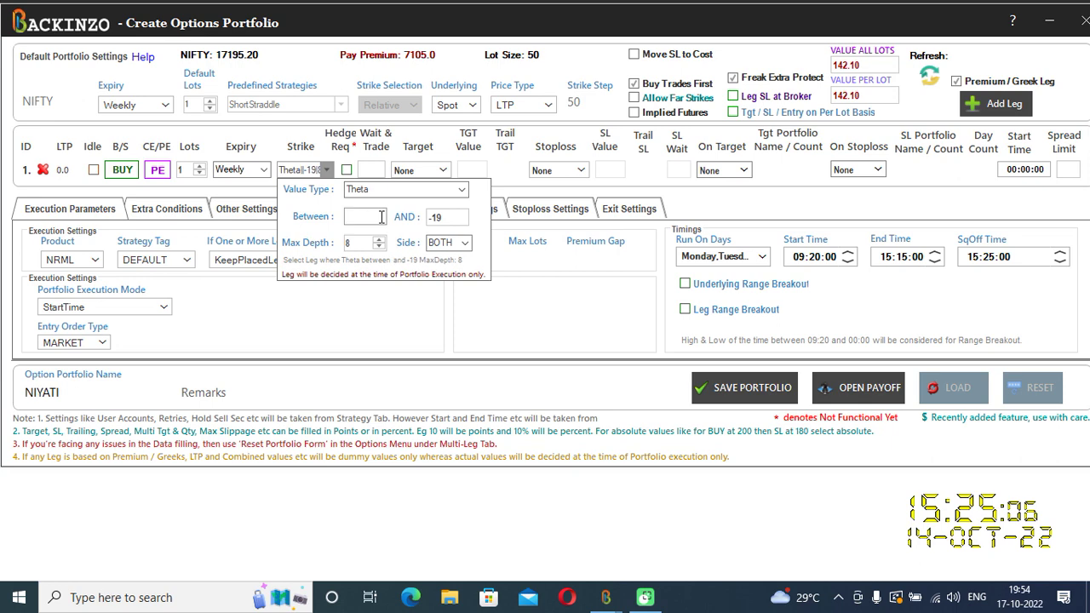
{"action": "type", "text": "-19"}
{"action": "left_click", "coordinate": [450, 218]}
{"action": "key", "text": "BackSpace"}
{"action": "key", "text": "BackSpace"}
{"action": "key", "text": "BackSpace"}
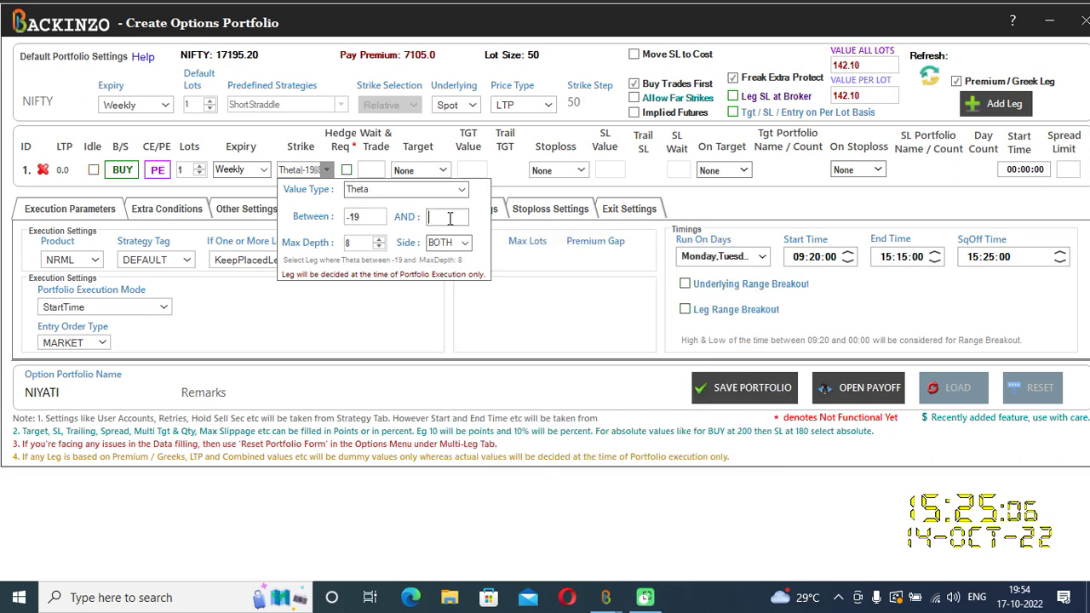
{"action": "type", "text": "-12"}
{"action": "left_click", "coordinate": [764, 386]}
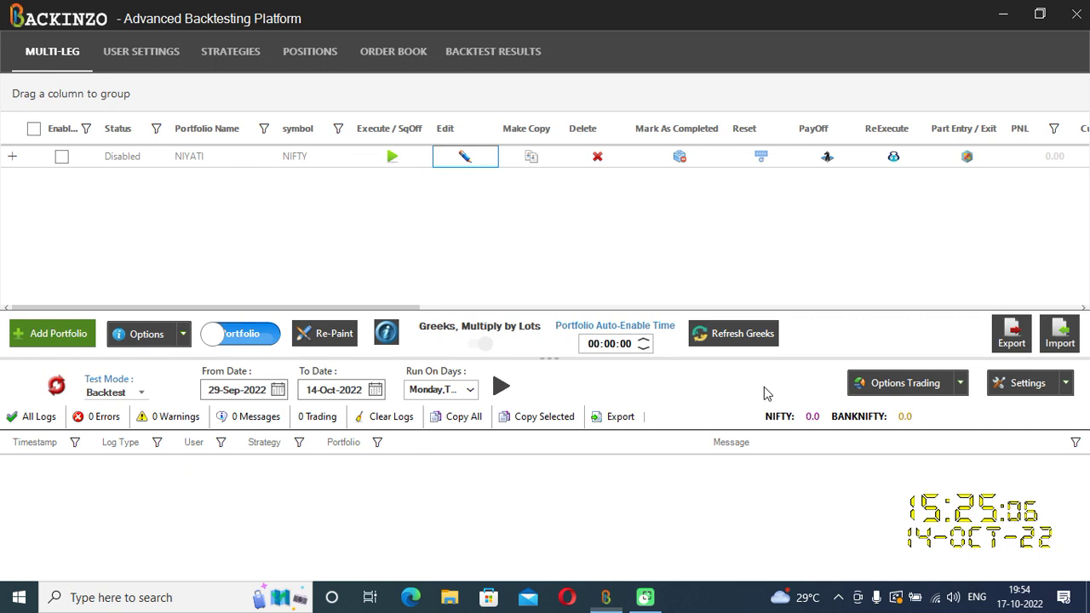
Enable NIYATI, recalibrate the data, and start a backtest named 'NIYATI 4'.
{"action": "left_click", "coordinate": [61, 156]}
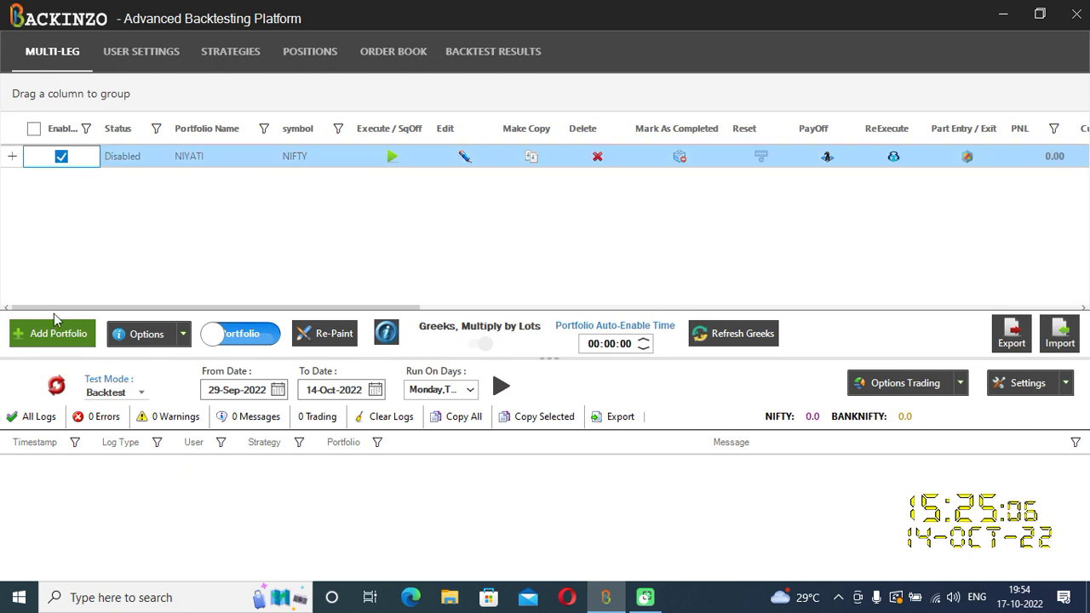
{"action": "left_click", "coordinate": [56, 385]}
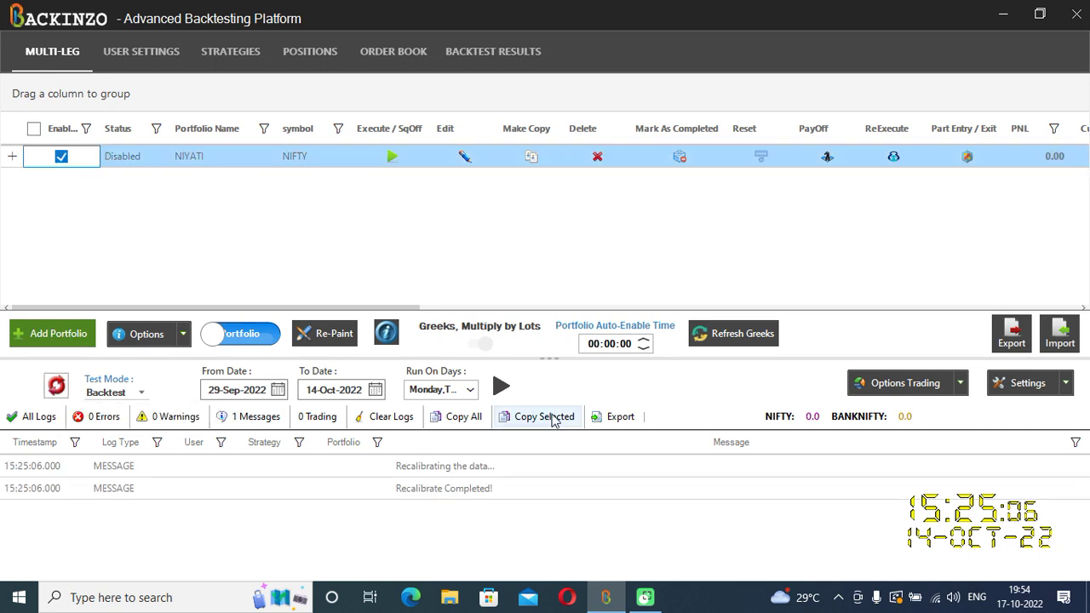
{"action": "left_click", "coordinate": [500, 386]}
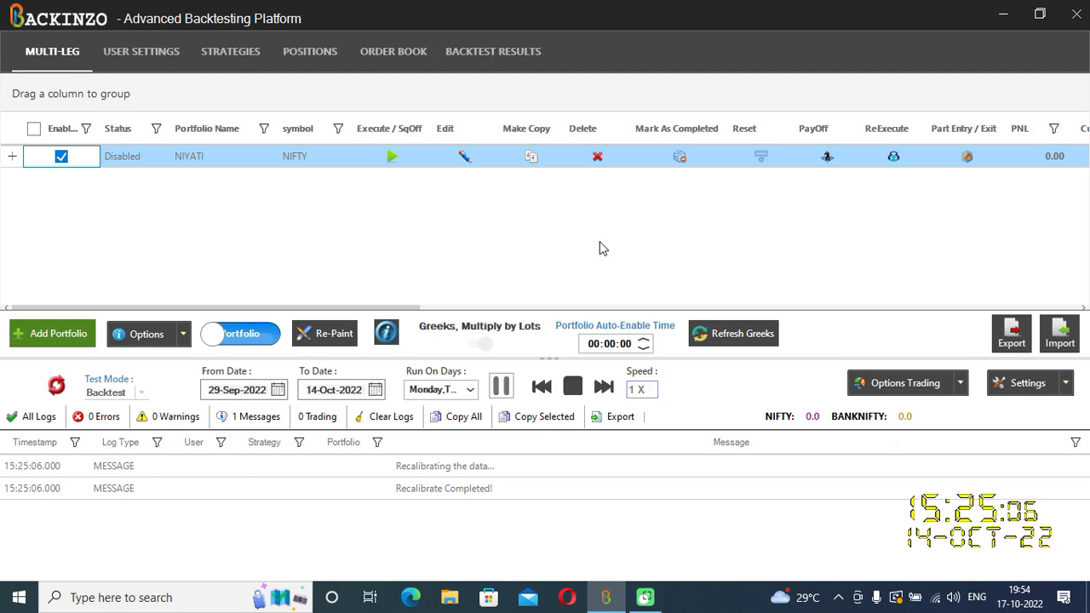
{"action": "type", "text": "NIYATI"}
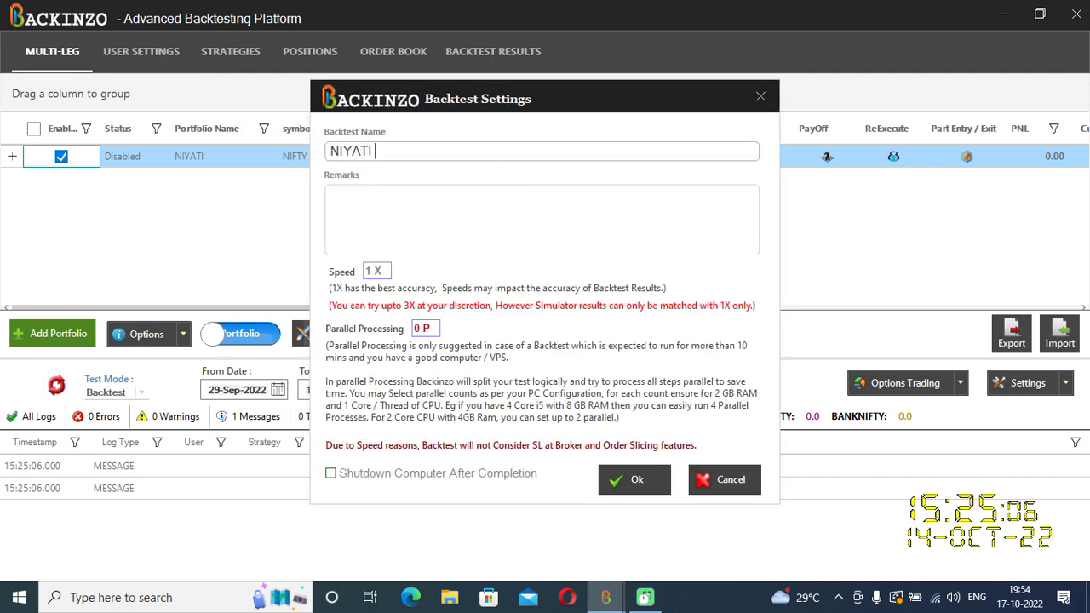
{"action": "type", "text": " 4"}
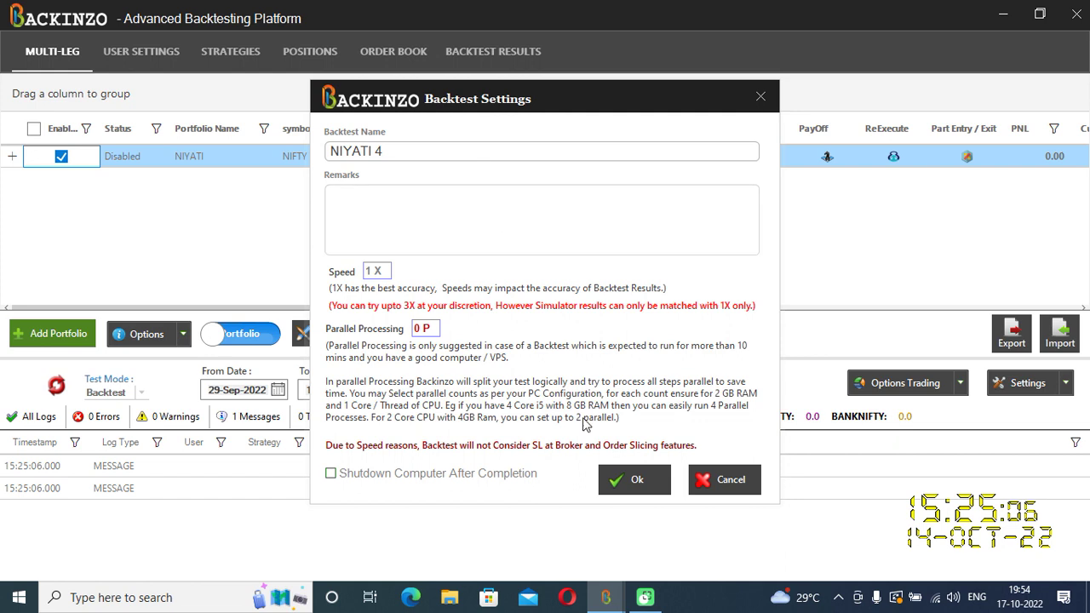
{"action": "left_click", "coordinate": [643, 480]}
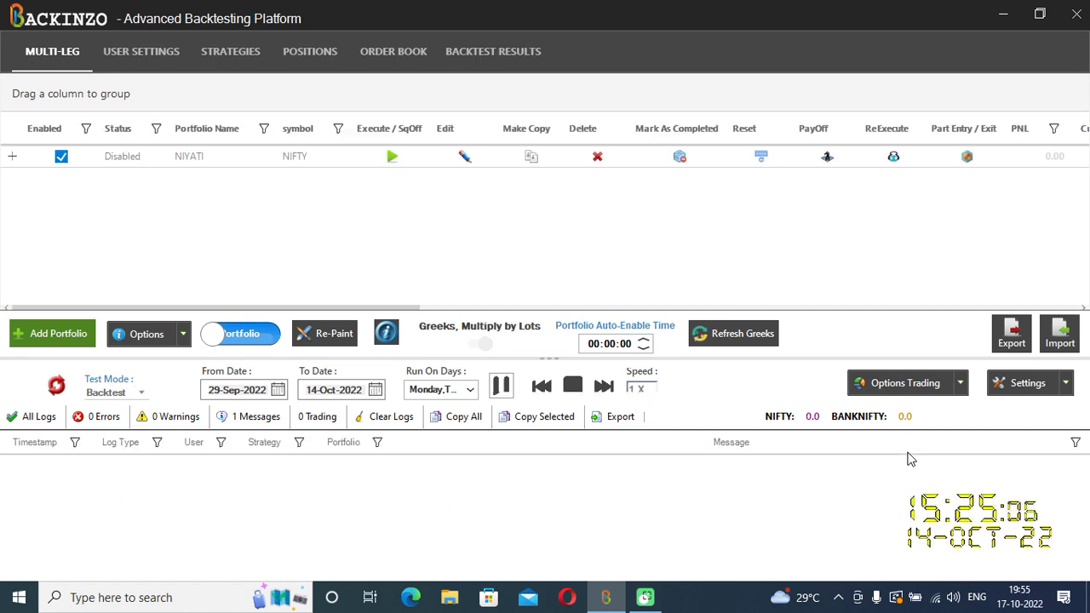
{"action": "left_click", "coordinate": [508, 46]}
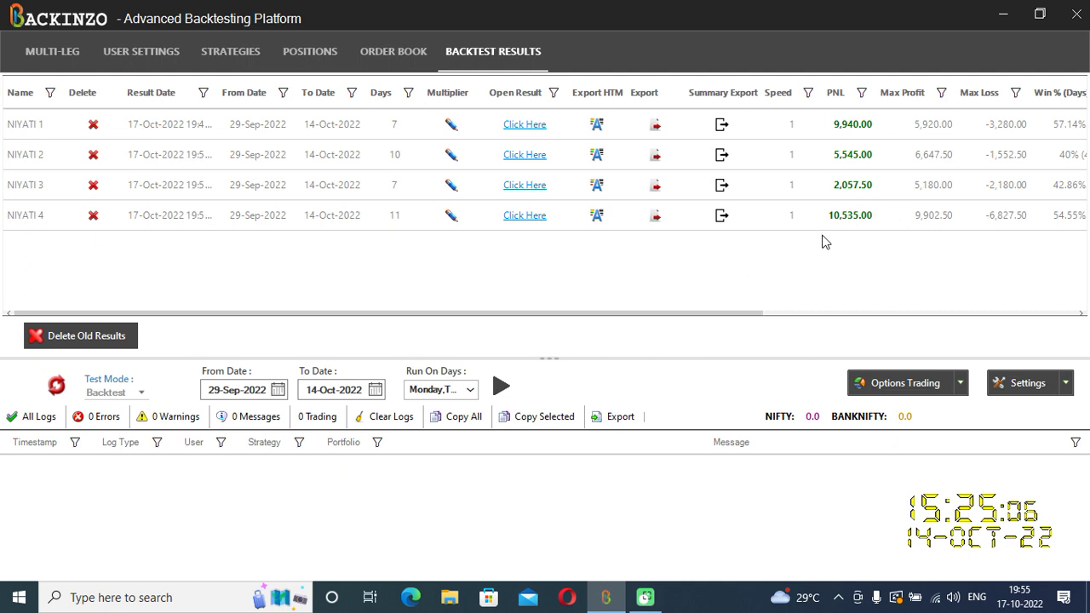
{"action": "left_click", "coordinate": [31, 53]}
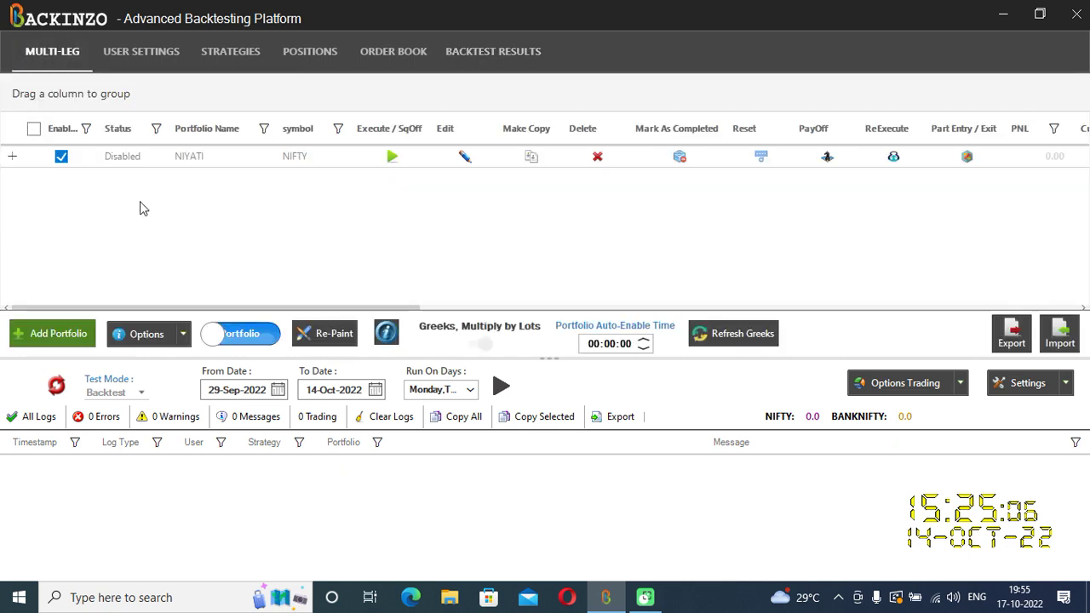
Open NIYATI's strike settings, choose Nearest Delta, and enter -0.71 as the value.
{"action": "left_click", "coordinate": [465, 157]}
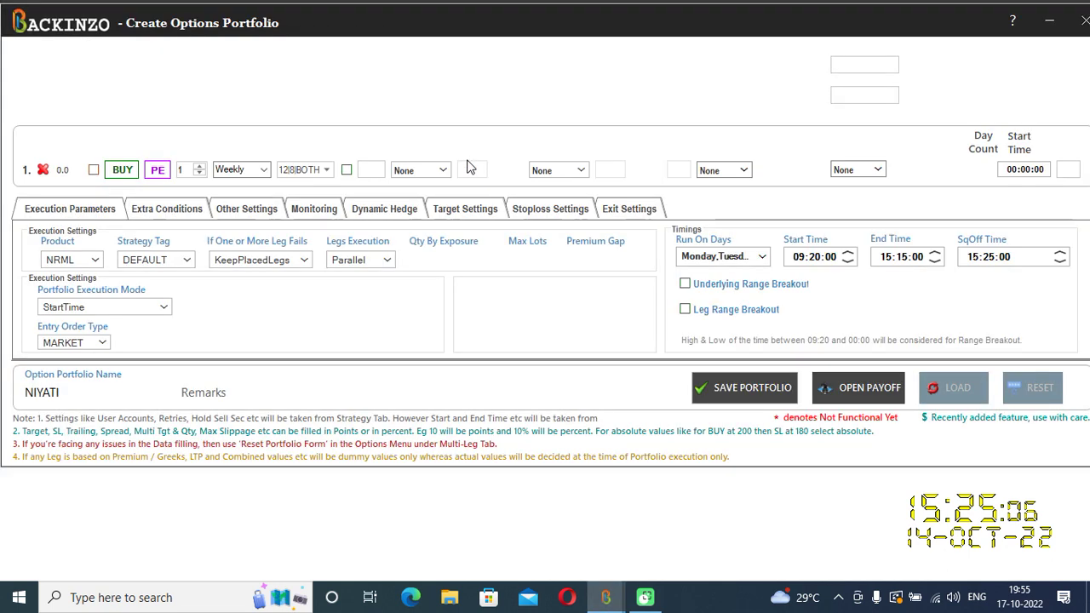
{"action": "left_click", "coordinate": [329, 169]}
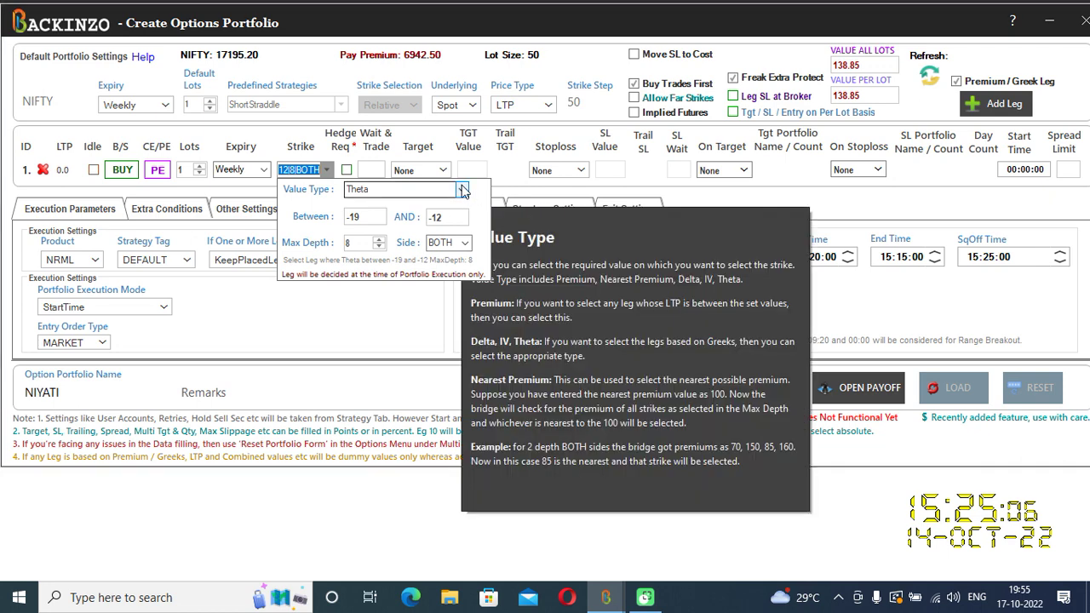
{"action": "left_click", "coordinate": [461, 189]}
{"action": "left_click", "coordinate": [411, 257]}
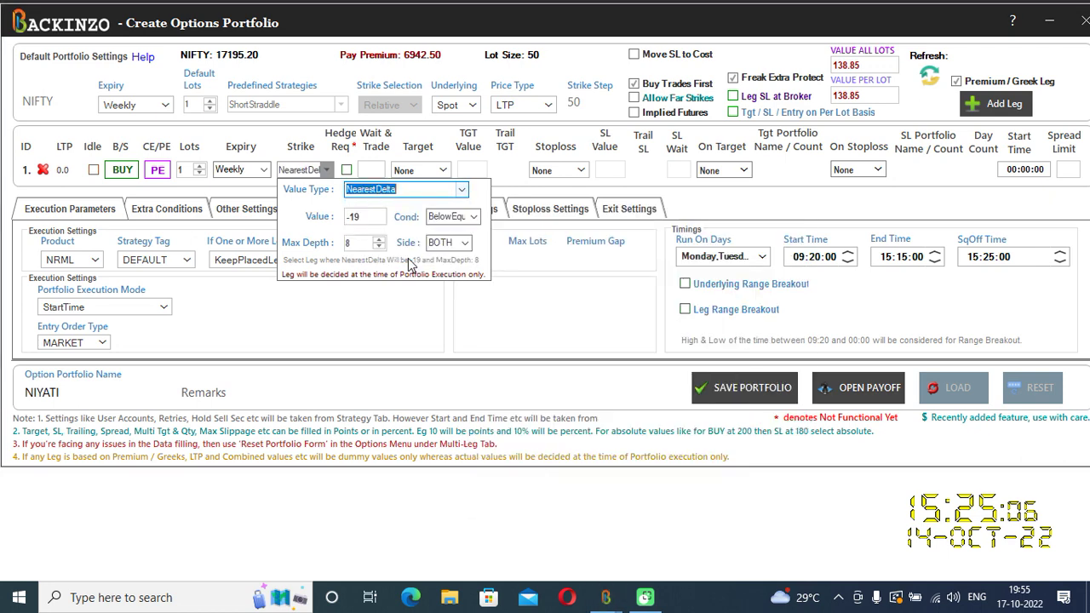
{"action": "left_click", "coordinate": [379, 216]}
{"action": "key", "text": "BackSpace"}
{"action": "key", "text": "BackSpace"}
{"action": "key", "text": "BackSpace"}
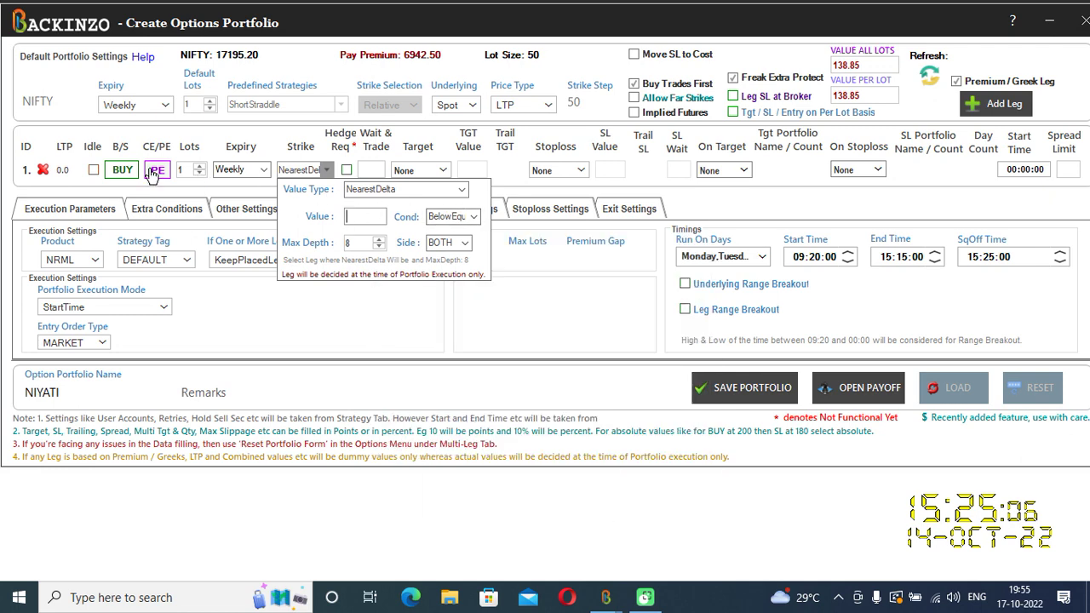
{"action": "mouse_move", "coordinate": [352, 218]}
{"action": "type", "text": "-0.71"}
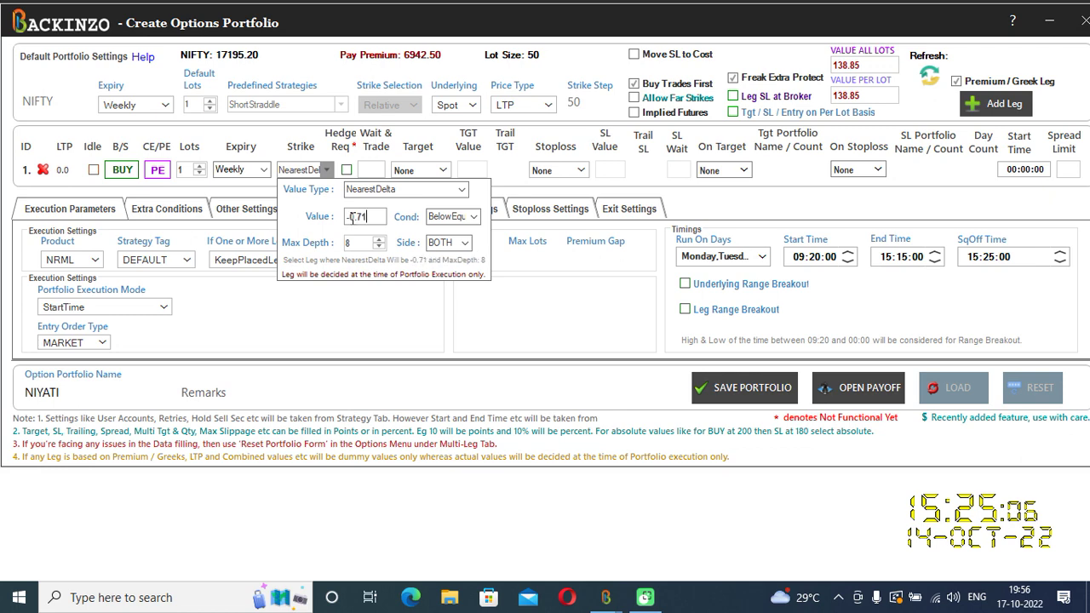
Set the delta condition to Any, keep side BOTH, and fix the -0.71 minus sign.
{"action": "left_click", "coordinate": [474, 218]}
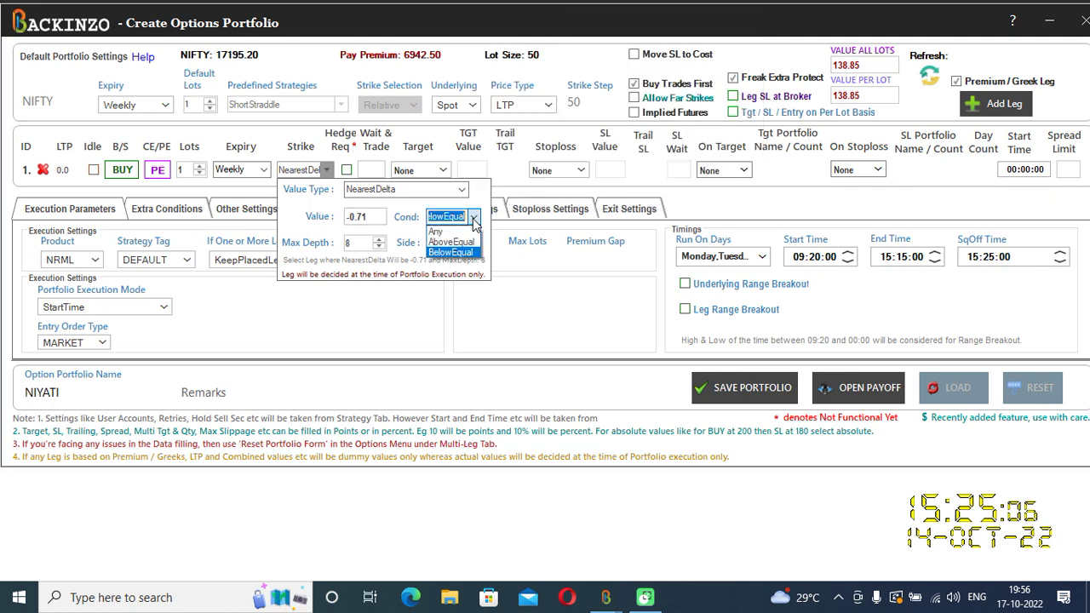
{"action": "left_click", "coordinate": [451, 239]}
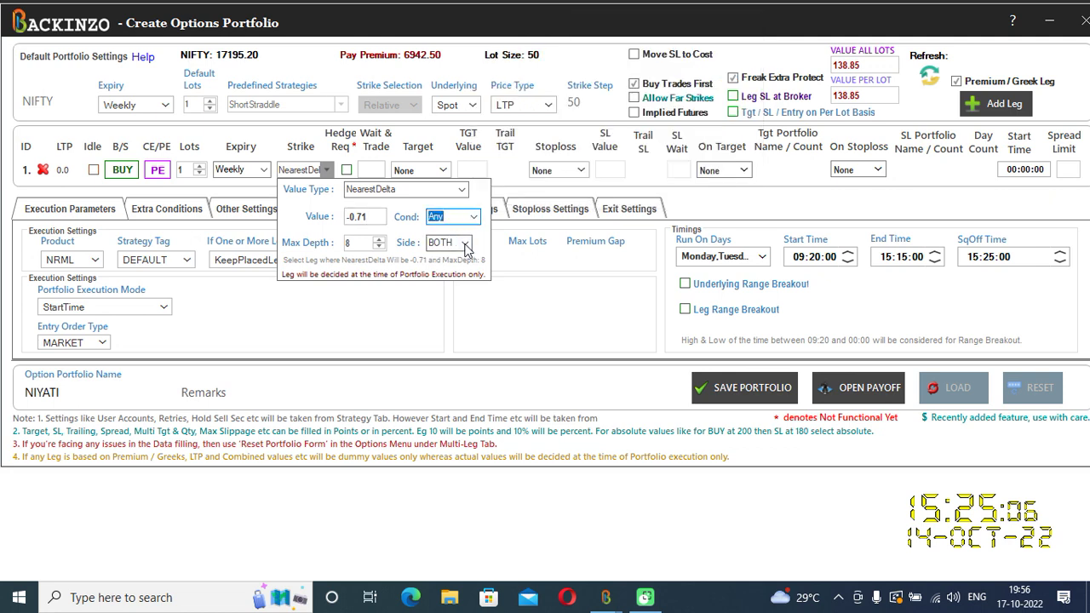
{"action": "left_click", "coordinate": [466, 244]}
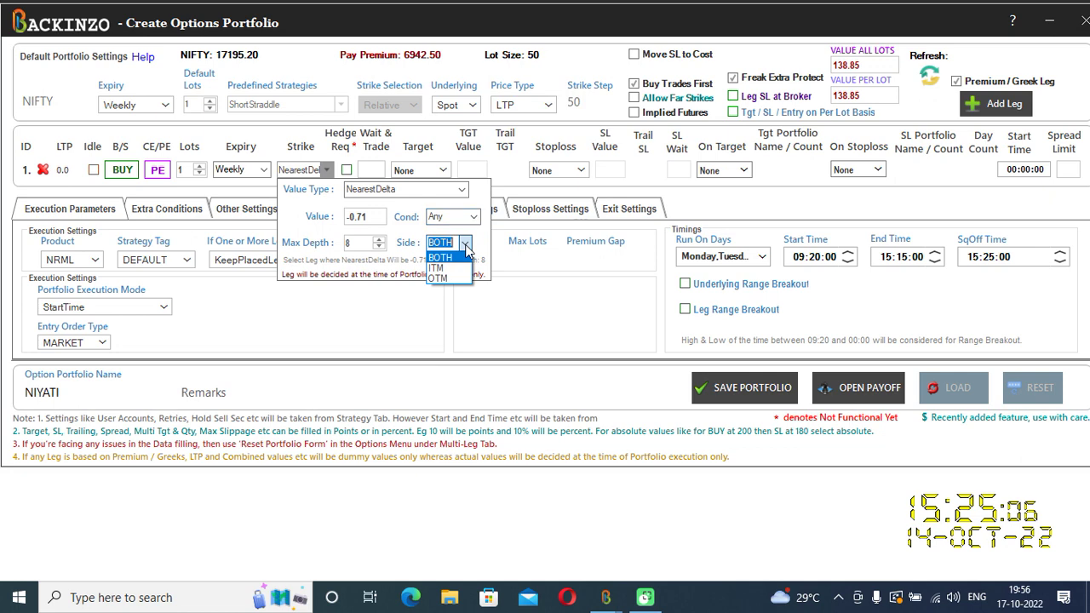
{"action": "left_click", "coordinate": [573, 292]}
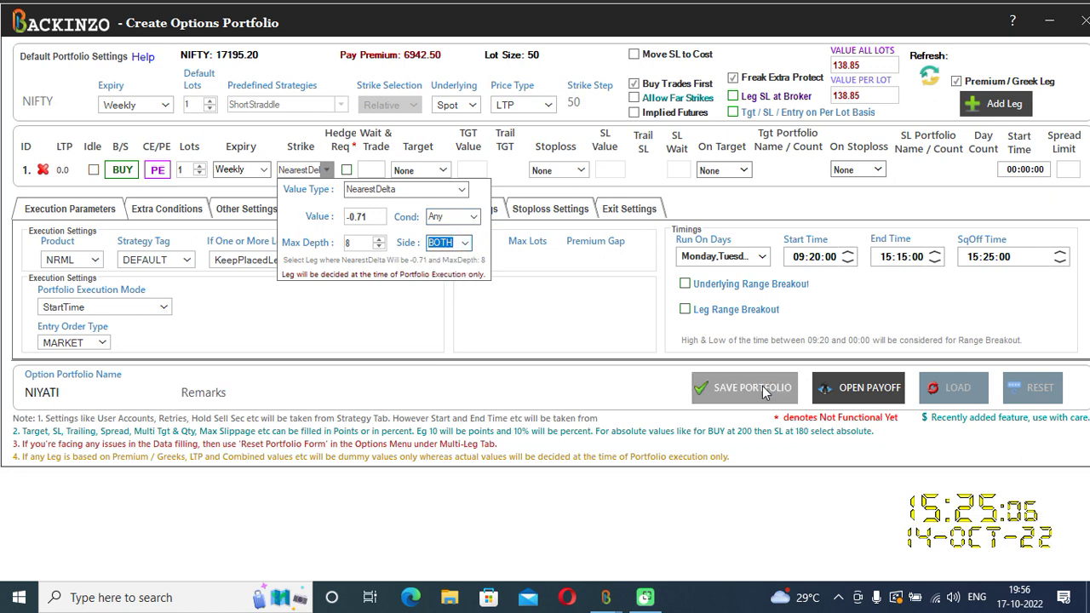
{"action": "left_click", "coordinate": [350, 217]}
{"action": "key", "text": "BackSpace"}
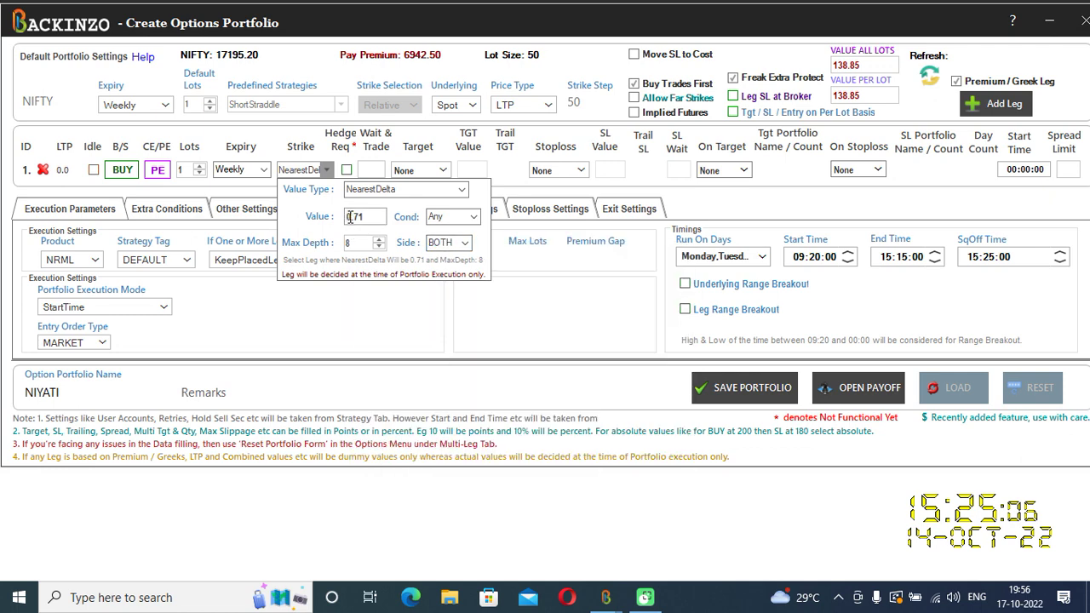
{"action": "type", "text": "-"}
{"action": "left_click", "coordinate": [732, 391]}
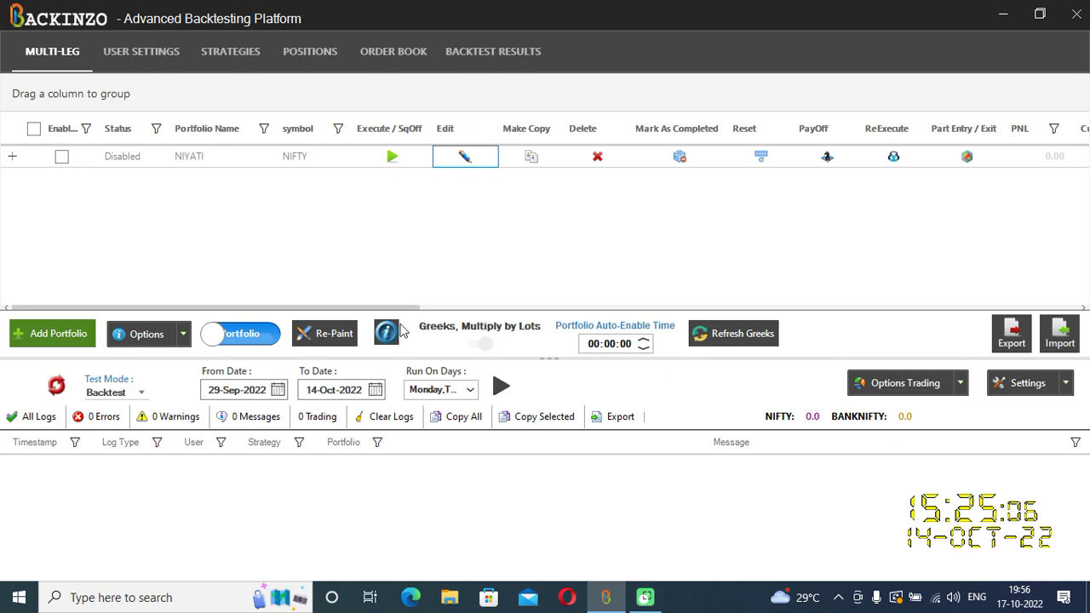
Enable NIYATI, recalibrate, run the backtest named 'NIYATI 5', and view the results.
{"action": "left_click", "coordinate": [61, 157]}
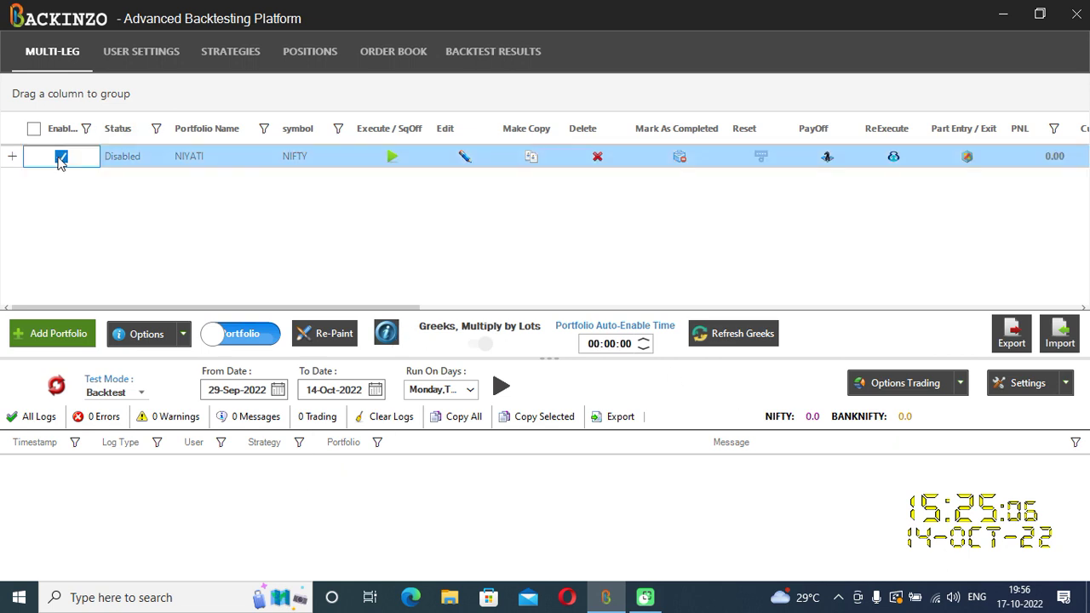
{"action": "left_click", "coordinate": [57, 387]}
{"action": "left_click", "coordinate": [502, 388]}
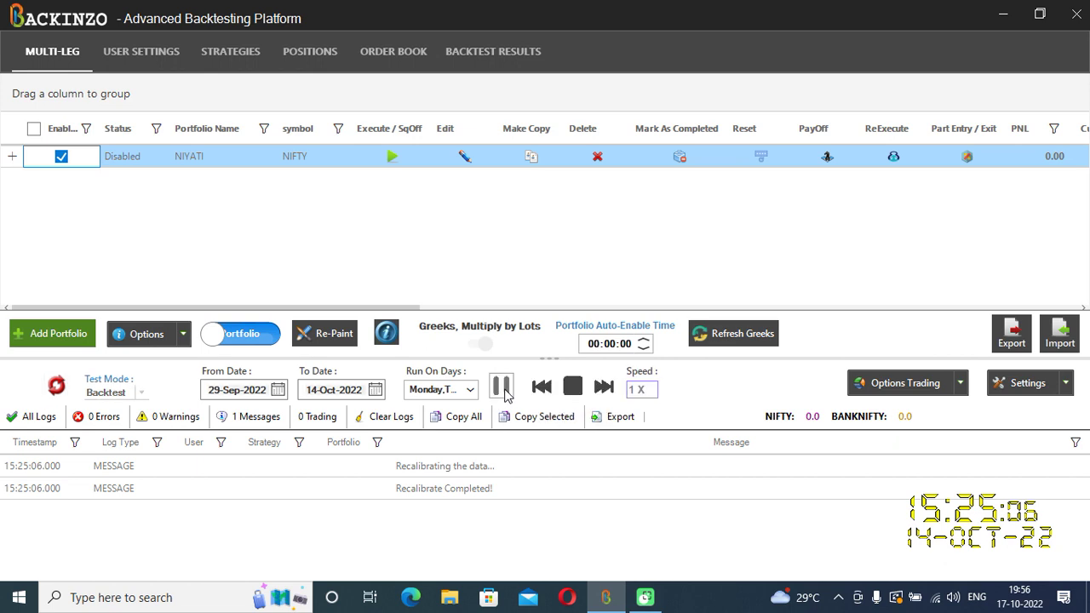
{"action": "type", "text": "N"}
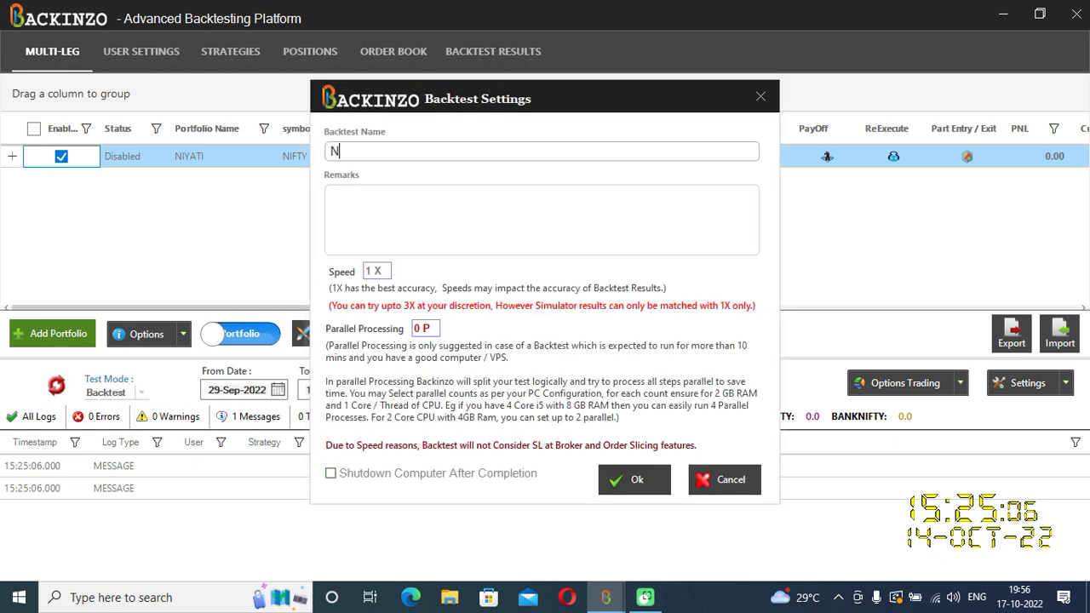
{"action": "type", "text": "IYATI 5"}
{"action": "left_click", "coordinate": [640, 482]}
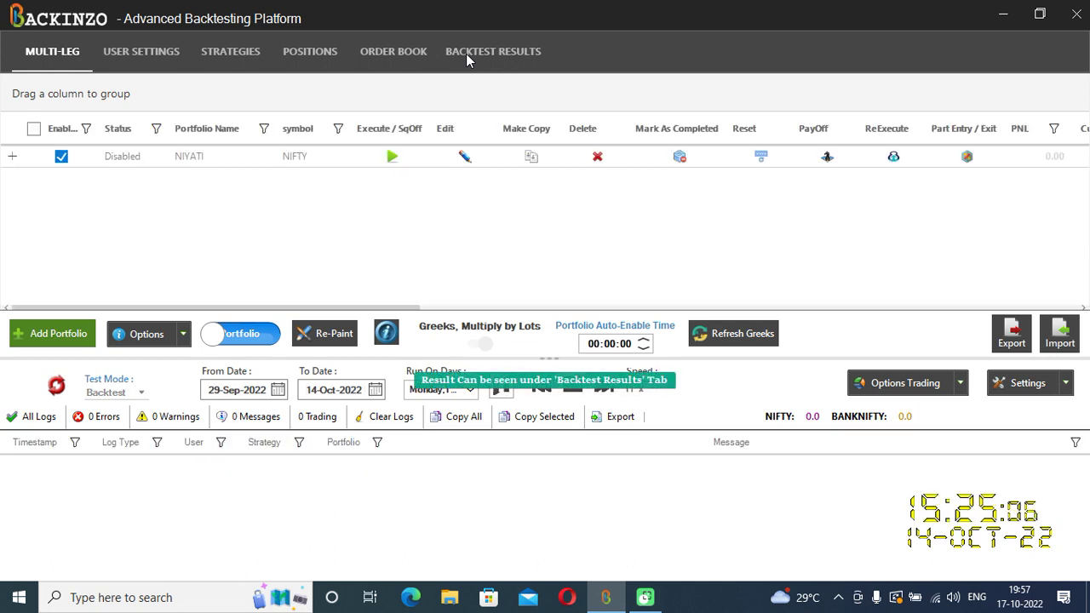
{"action": "left_click", "coordinate": [465, 54]}
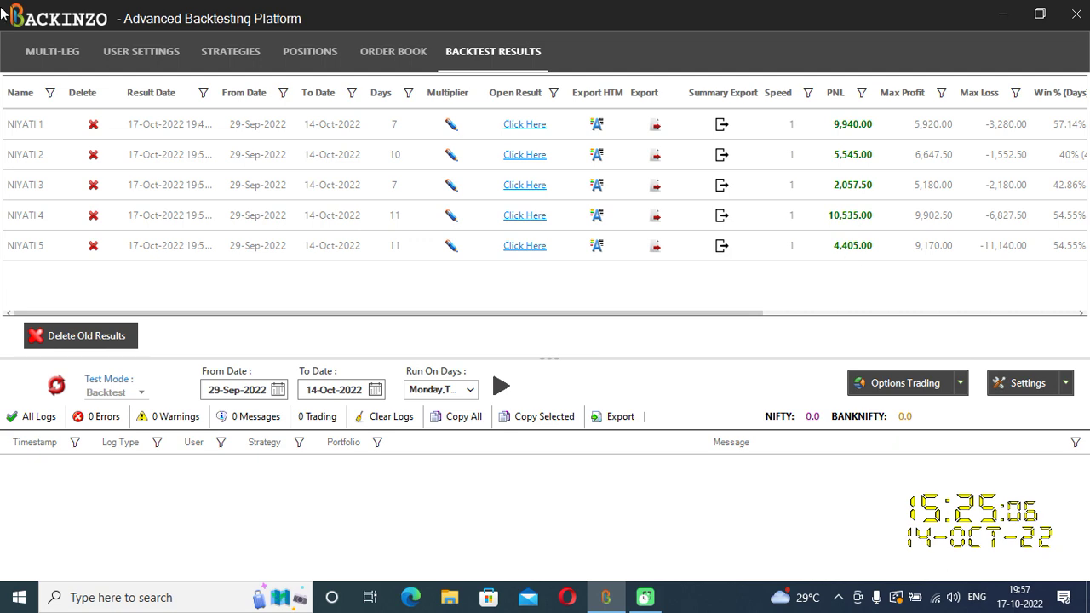
Open NIYATI's strike settings, choose IV as the value type, and clear the old bounds.
{"action": "left_click", "coordinate": [53, 59]}
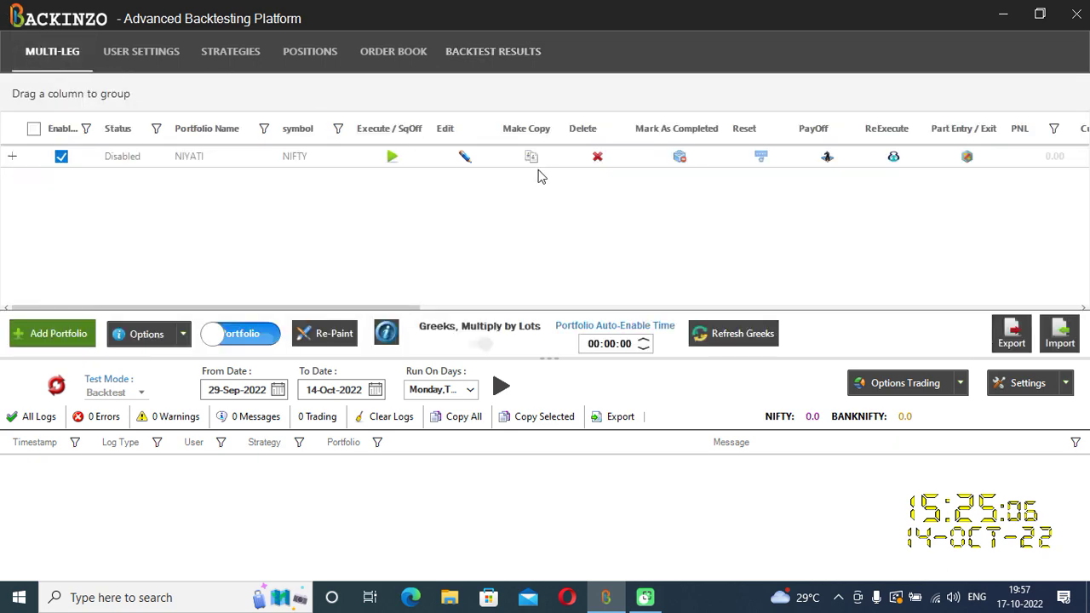
{"action": "left_click", "coordinate": [465, 161]}
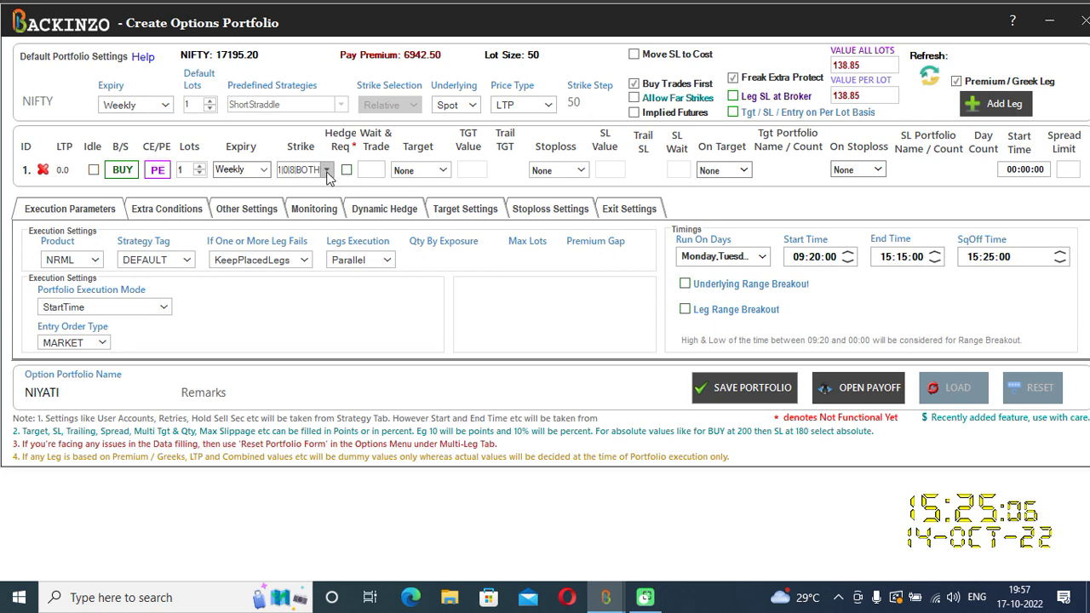
{"action": "left_click", "coordinate": [326, 170]}
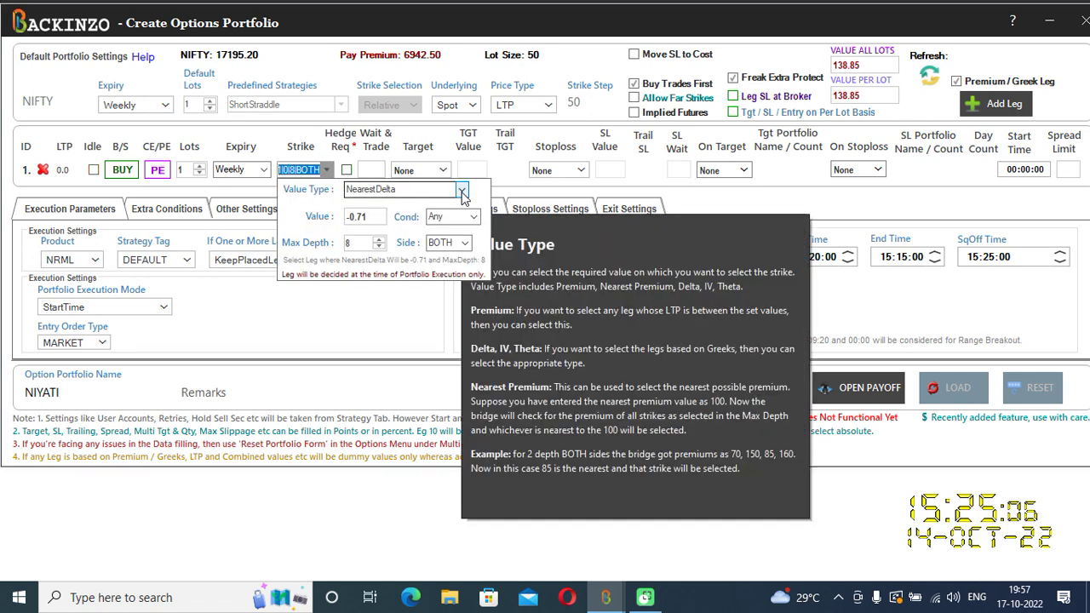
{"action": "left_click", "coordinate": [460, 191]}
{"action": "left_click", "coordinate": [378, 244]}
{"action": "left_click", "coordinate": [377, 217]}
{"action": "key", "text": "BackSpace"}
{"action": "key", "text": "BackSpace"}
{"action": "key", "text": "BackSpace"}
{"action": "key", "text": "BackSpace"}
{"action": "key", "text": "BackSpace"}
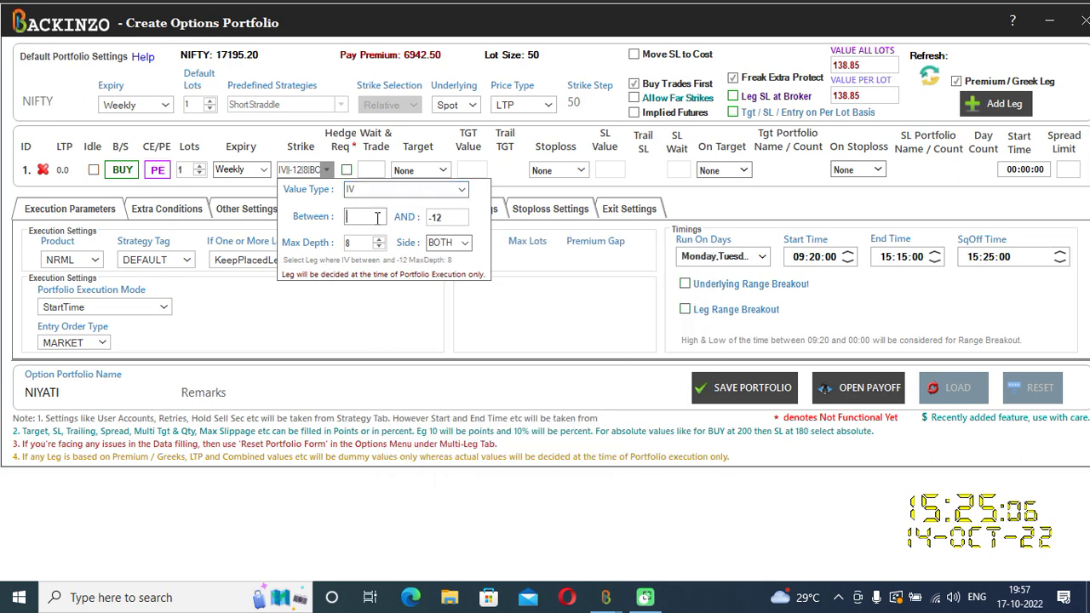
{"action": "left_click", "coordinate": [458, 217]}
{"action": "key", "text": "BackSpace"}
{"action": "key", "text": "BackSpace"}
{"action": "key", "text": "BackSpace"}
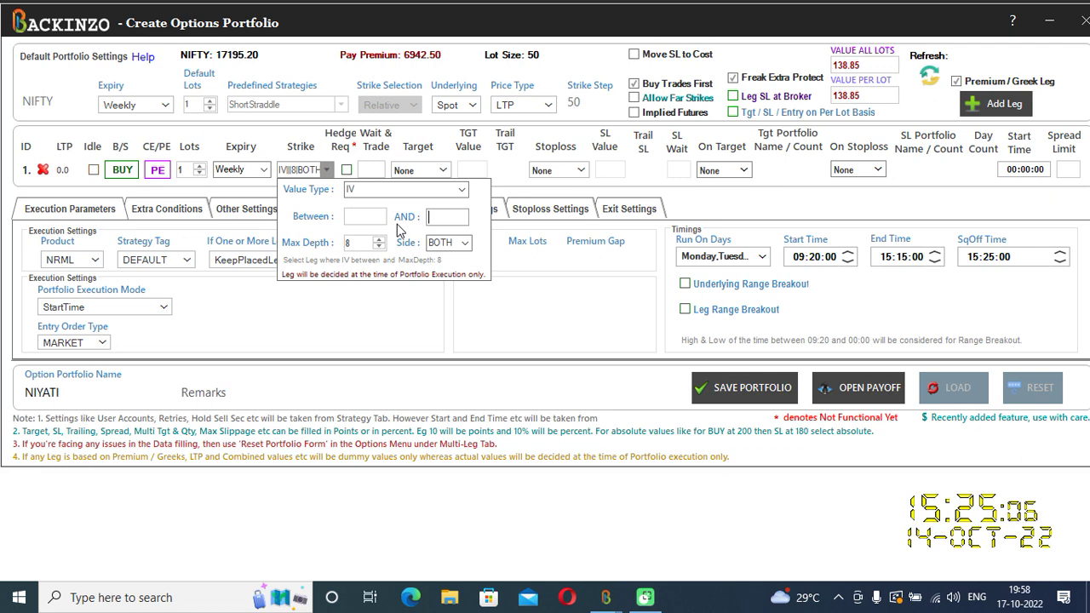
Enter the IV range 0.19 to 0.22, make the leg CE, and save the portfolio.
{"action": "left_click", "coordinate": [370, 216]}
{"action": "type", "text": "0.19"}
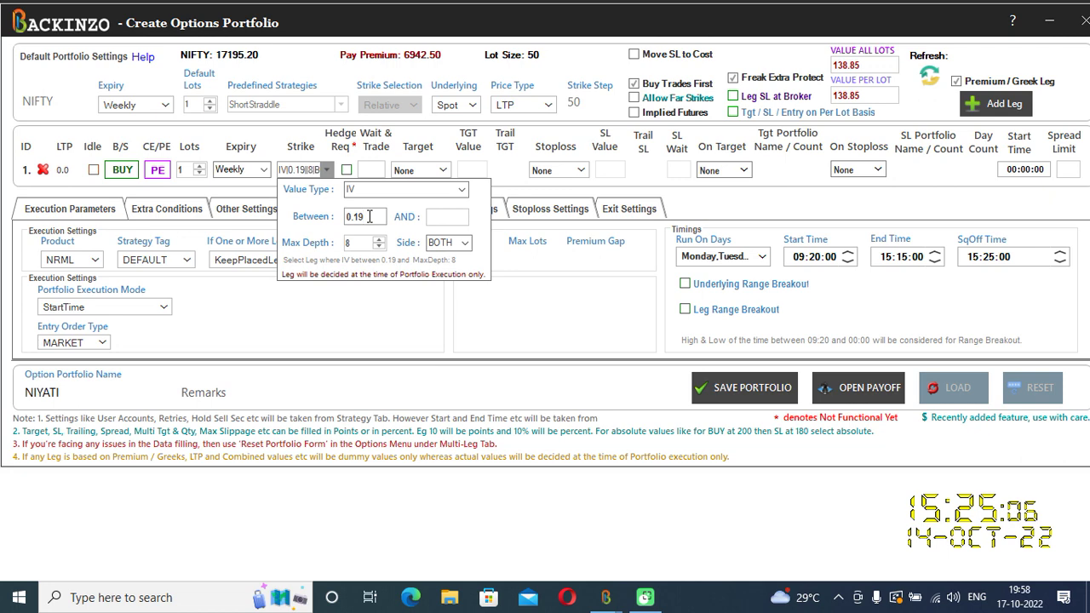
{"action": "left_click", "coordinate": [443, 217]}
{"action": "type", "text": "0.22"}
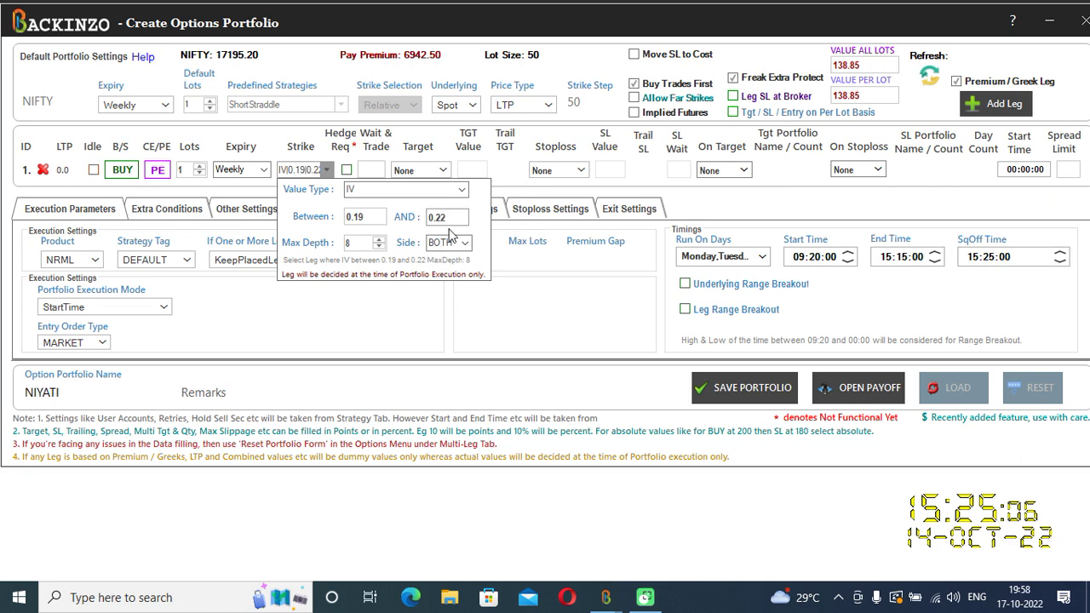
{"action": "left_click", "coordinate": [159, 171]}
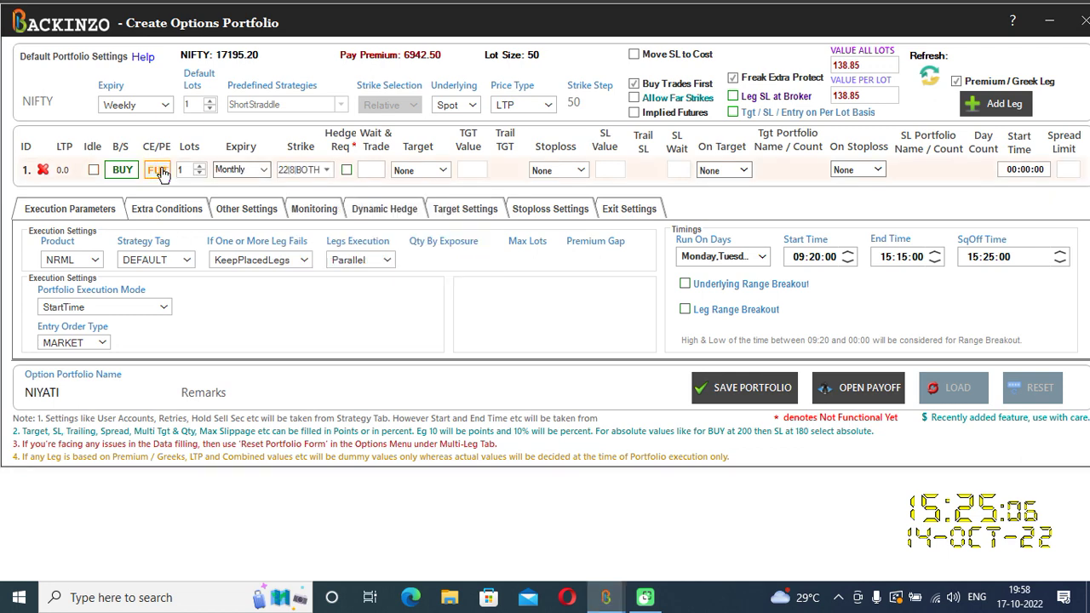
{"action": "left_click", "coordinate": [160, 170]}
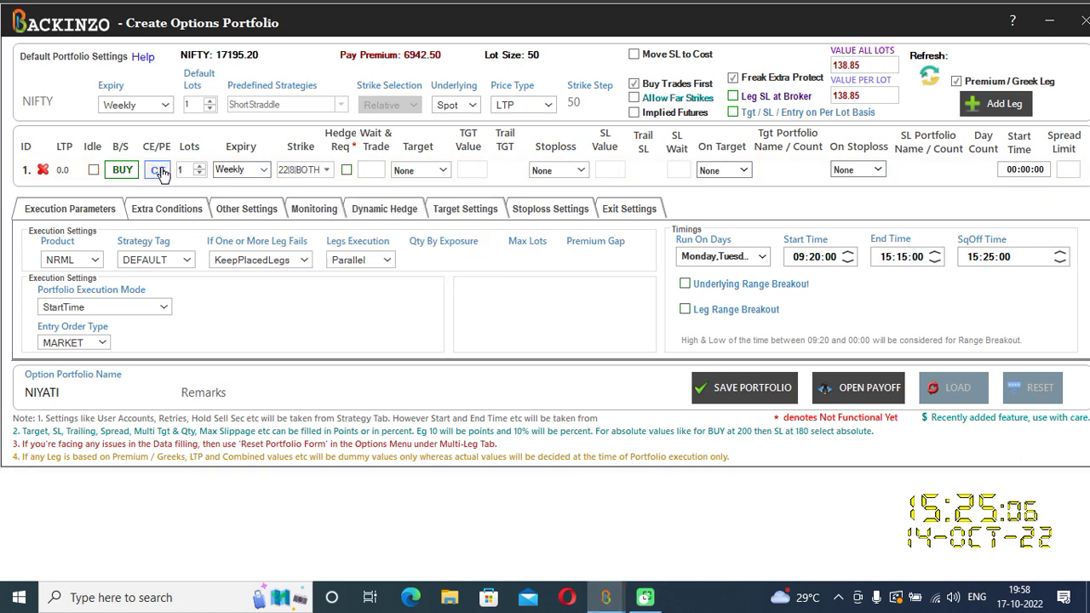
{"action": "left_click", "coordinate": [730, 390]}
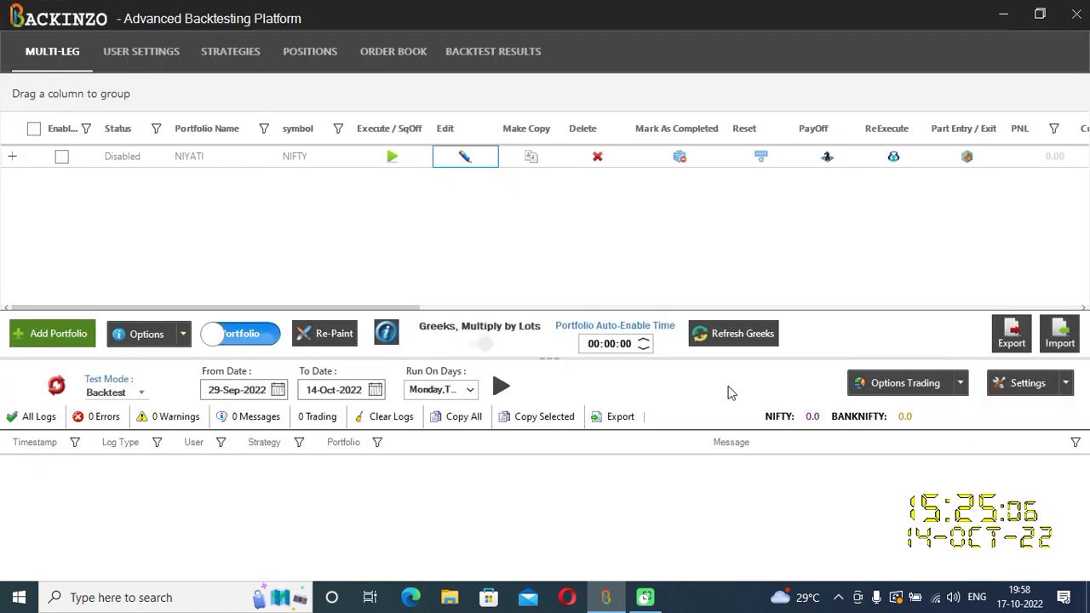
Enable NIYATI and run its backtest under the name 'NIYATI 7'.
{"action": "left_click", "coordinate": [61, 157]}
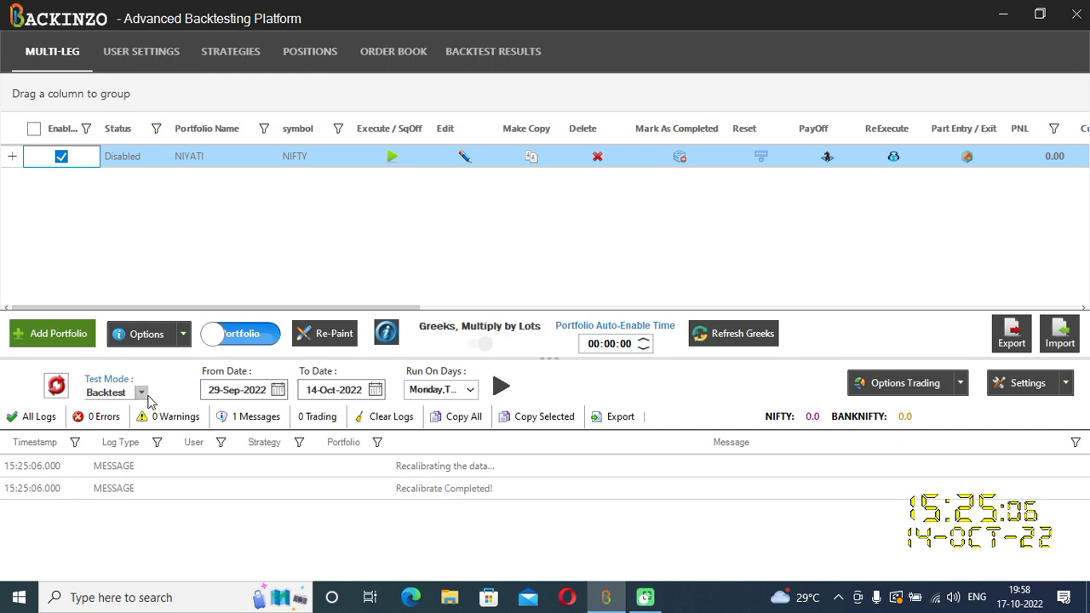
{"action": "left_click", "coordinate": [501, 387]}
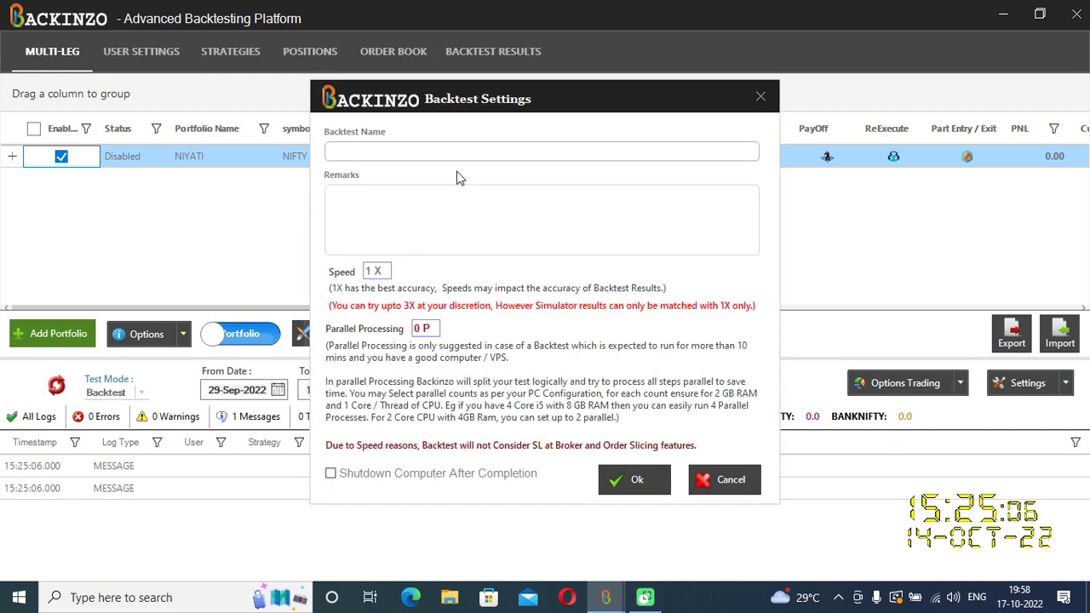
{"action": "type", "text": "NIYATI 7"}
{"action": "left_click", "coordinate": [633, 480]}
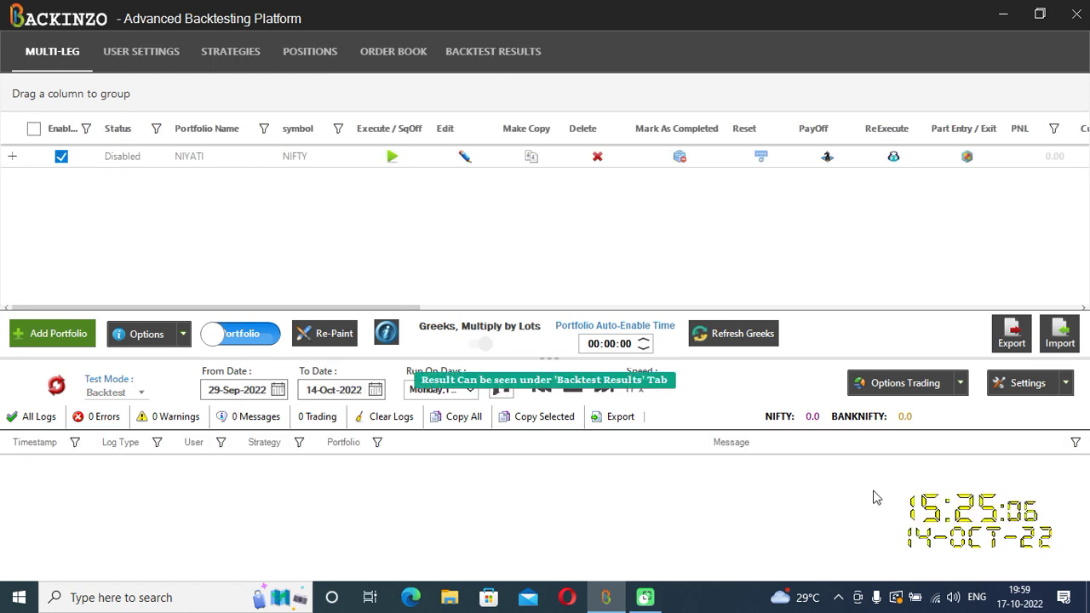
Show Backtest Results with NIYATI 7 at a PNL of 12,267.50.
{"action": "left_click", "coordinate": [500, 52]}
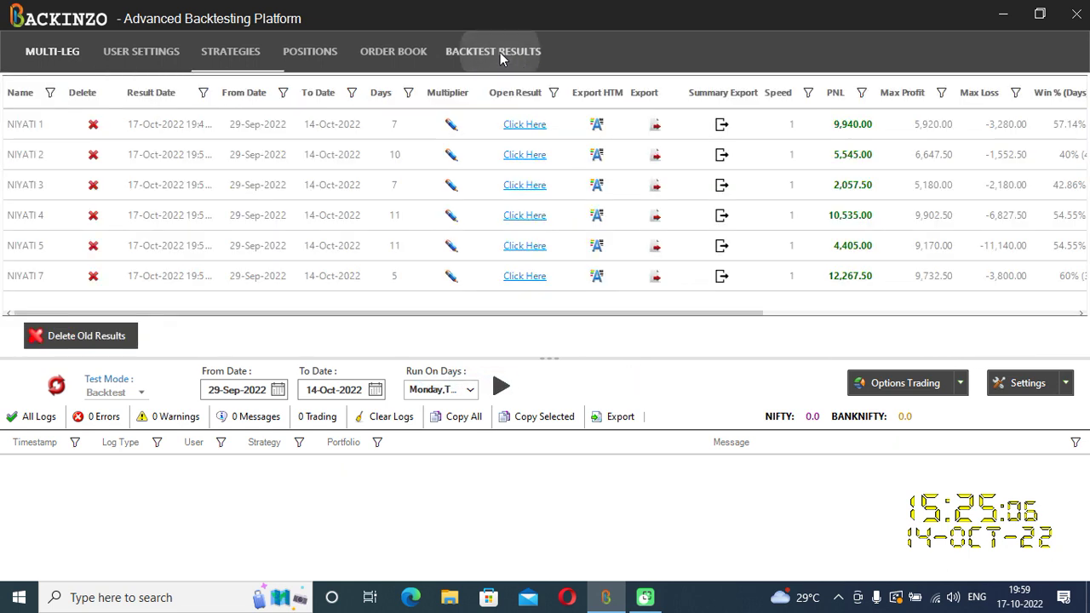